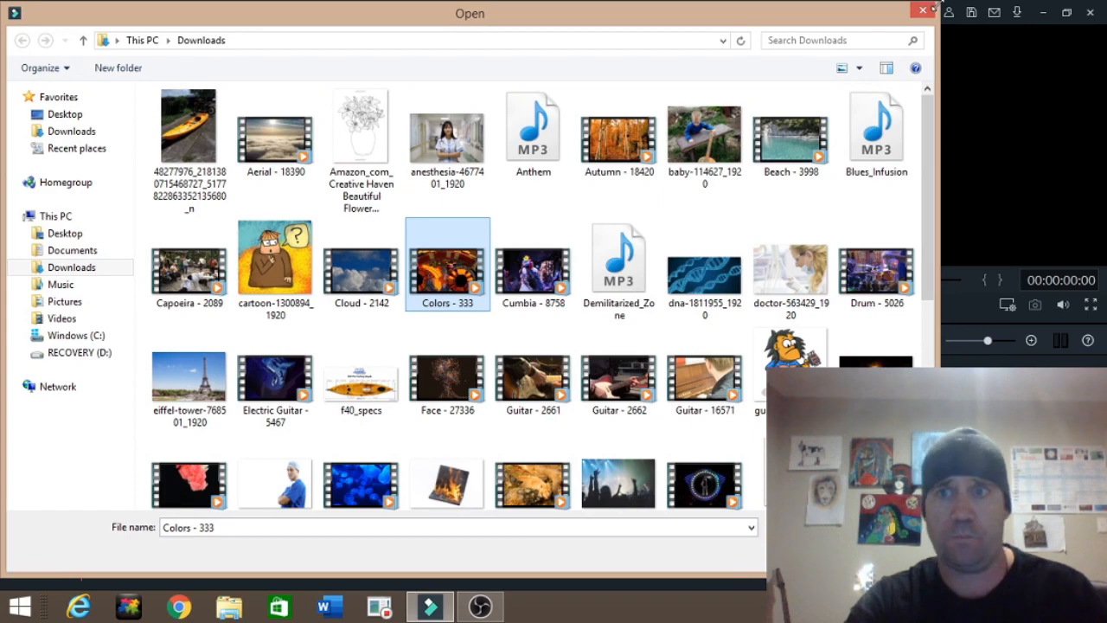
# Step: Place the Guitar - 2661 clip at the start of video track 1, matching the project to 1280 x 720 25fps, and preview it briefly
pyautogui.click(922, 12)
pyautogui.moveTo(223, 128); pyautogui.dragTo(77, 453)
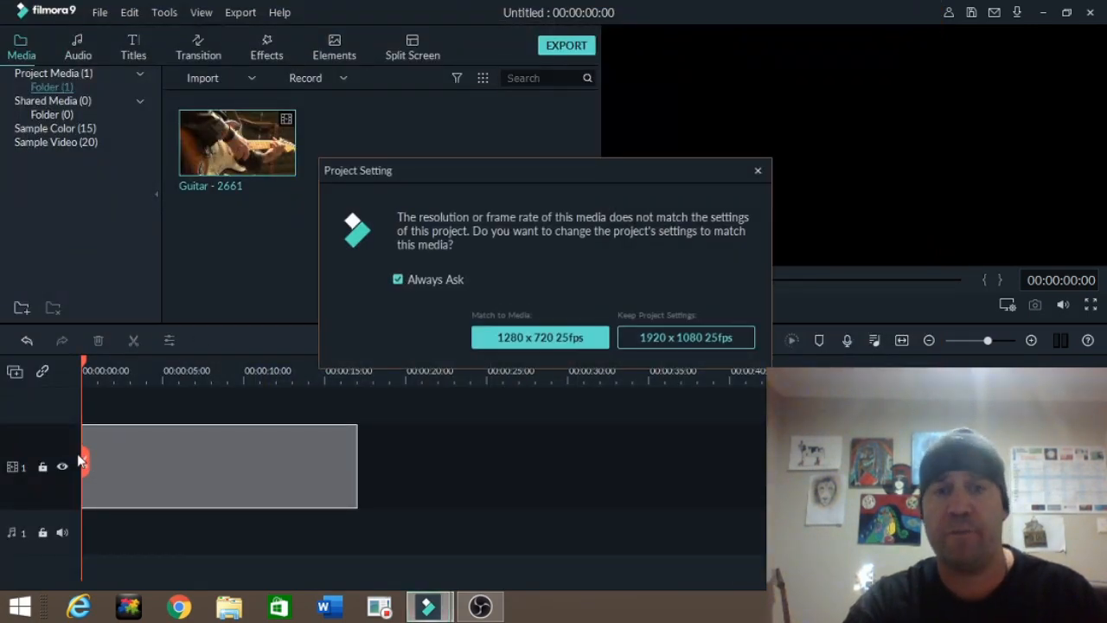
pyautogui.click(574, 340)
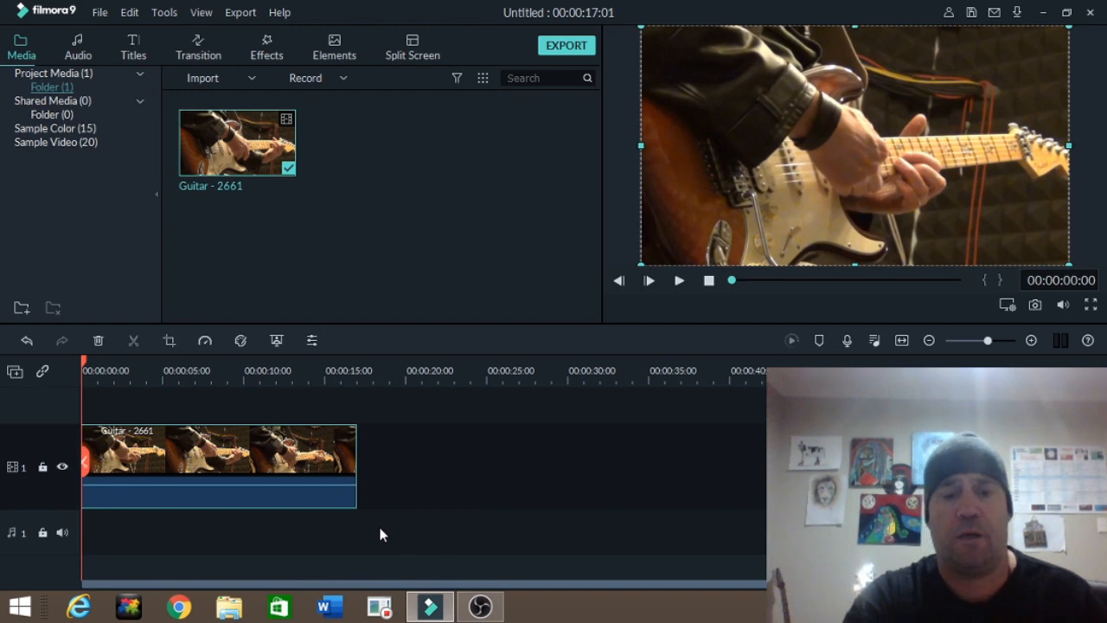
pyautogui.press('space')
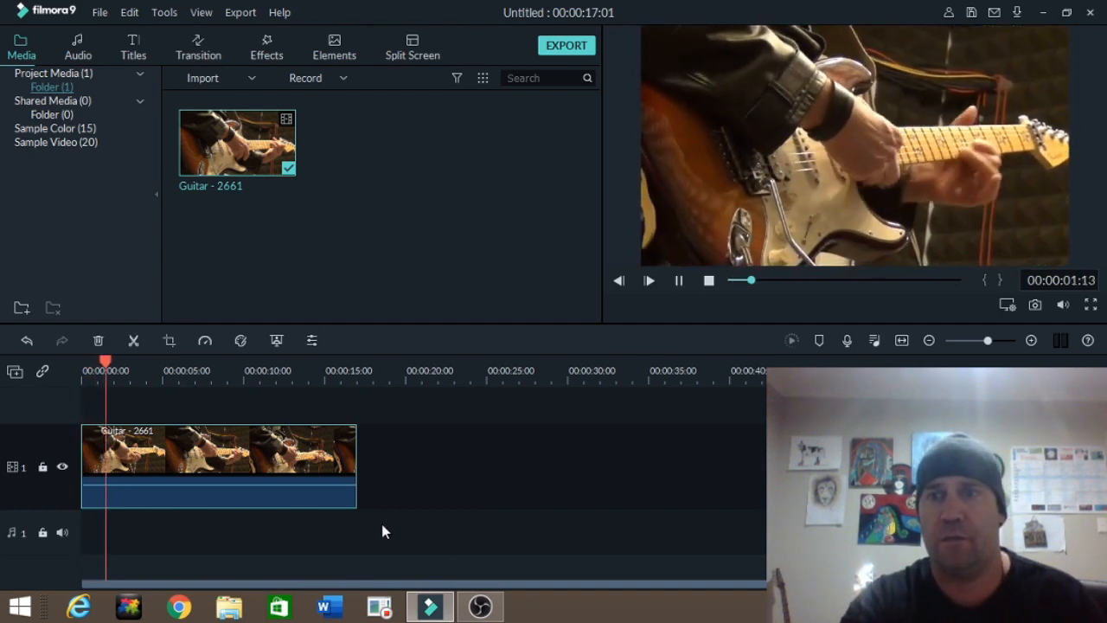
pyautogui.press('space')
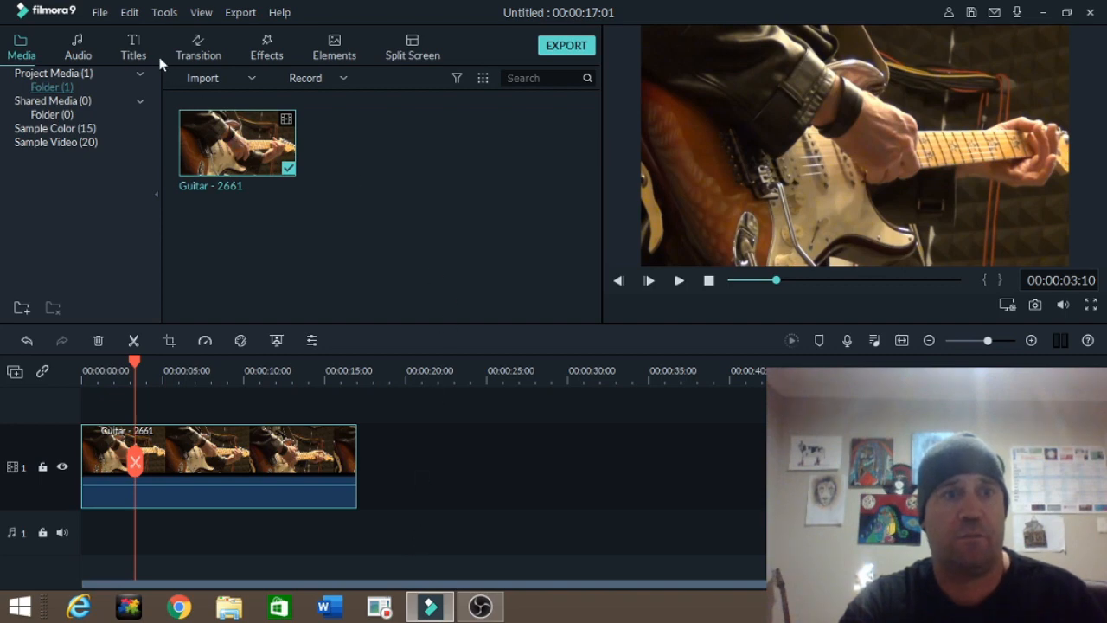
# Step: Add the Default Title from the Titles category above the guitar clip at the start of the timeline
pyautogui.click(134, 52)
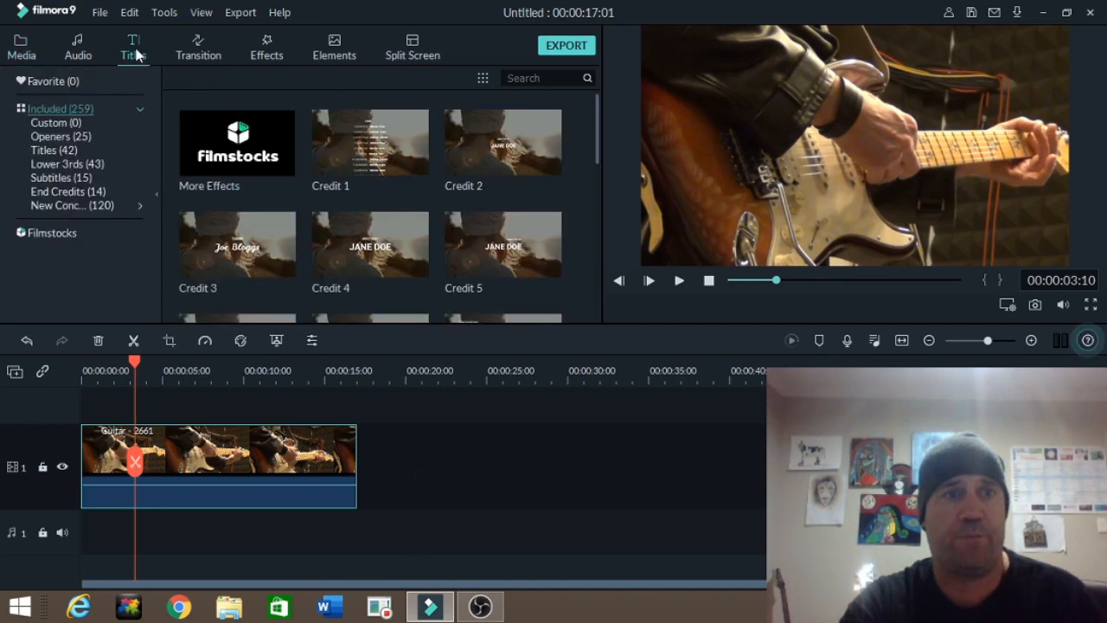
pyautogui.click(51, 150)
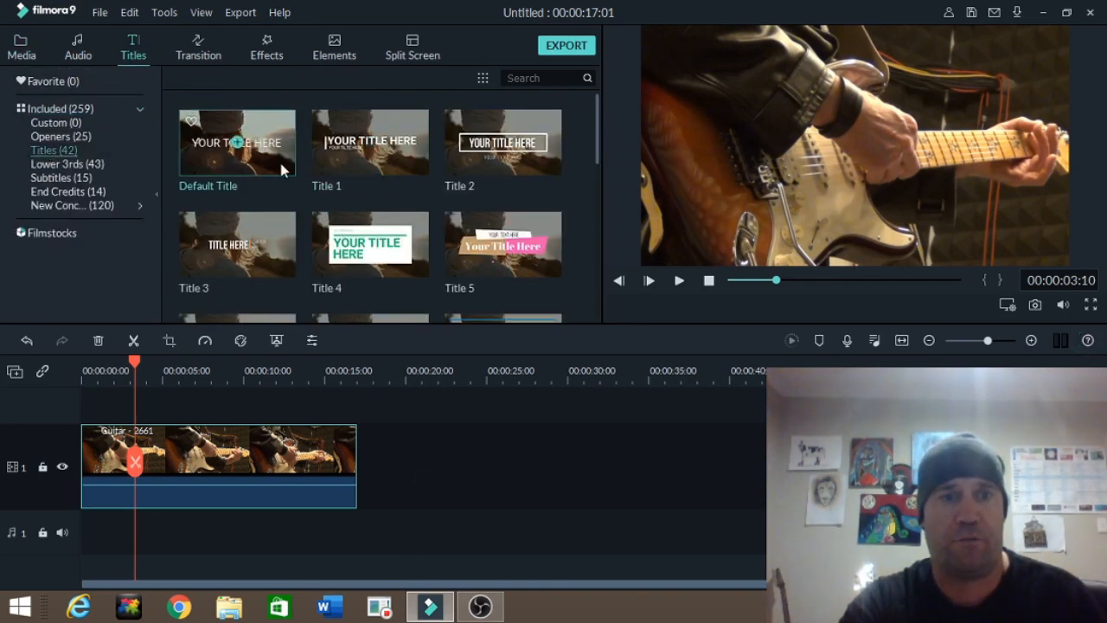
pyautogui.moveTo(213, 149); pyautogui.dragTo(80, 403)
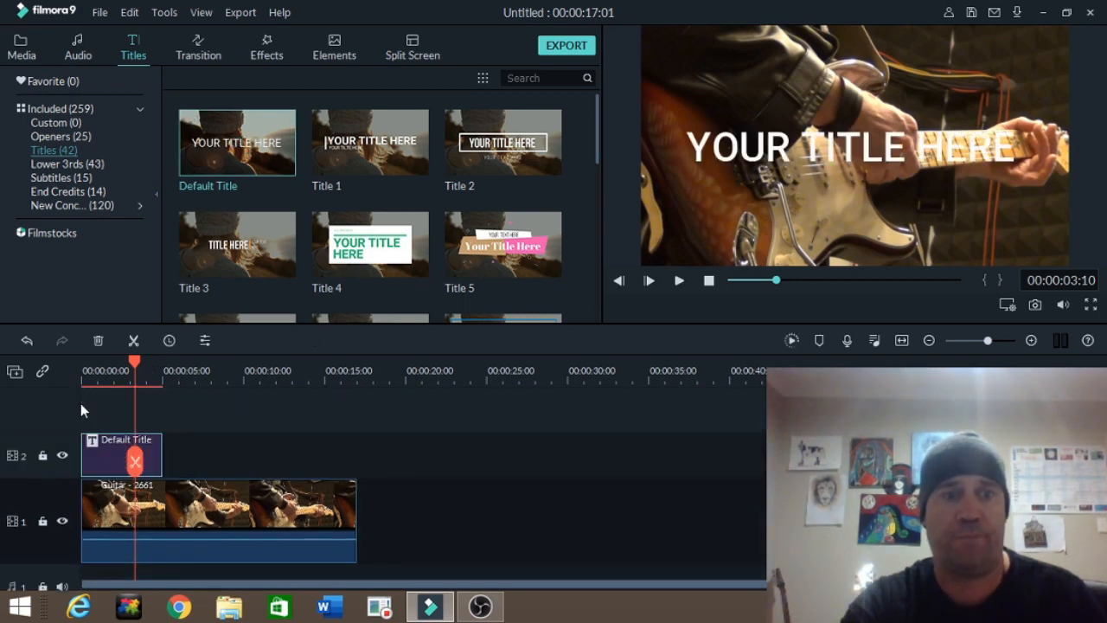
# Step: Replace the title's placeholder text with "Beginner Editing"
pyautogui.doubleClick(110, 447)
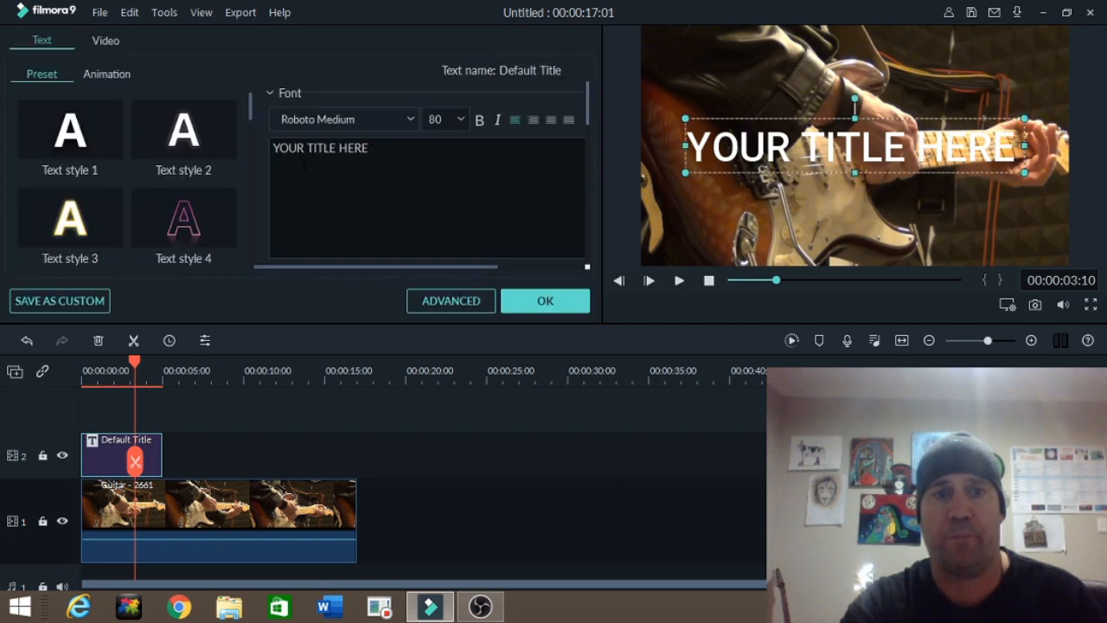
pyautogui.moveTo(370, 148); pyautogui.dragTo(273, 148)
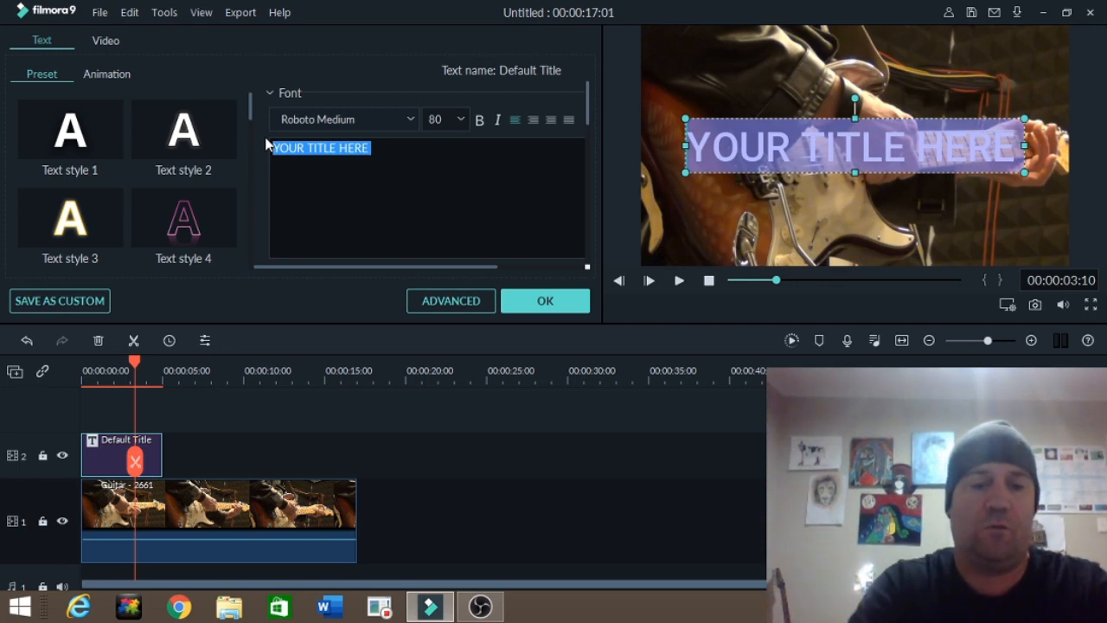
pyautogui.write('Beginn')
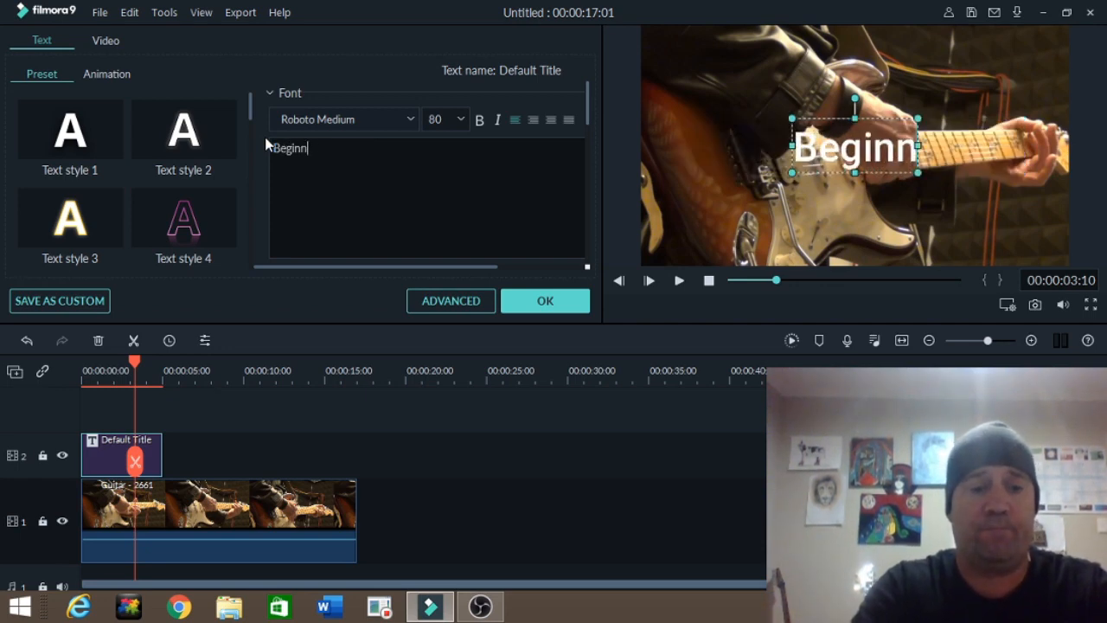
pyautogui.write('er')
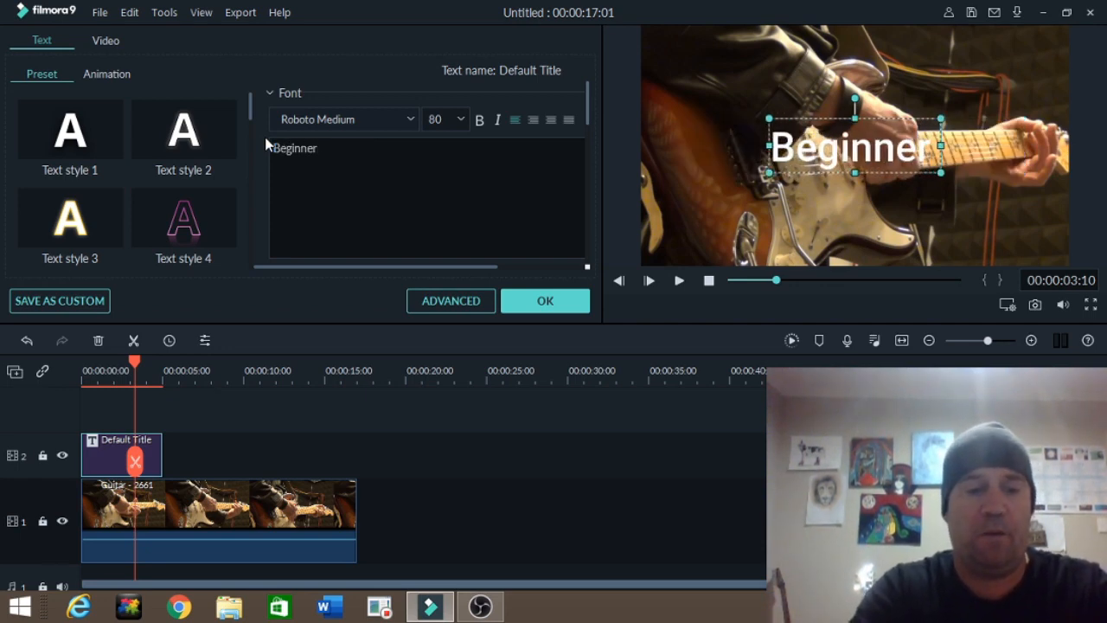
pyautogui.write(' Editing')
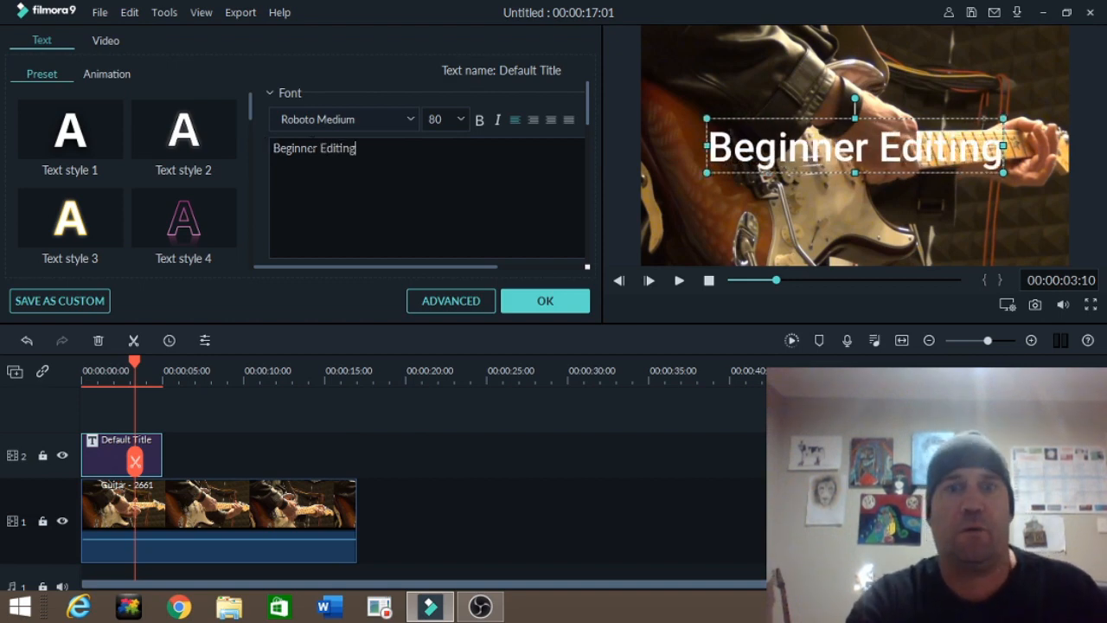
# Step: Set the title's text fill colour to pure red (#ff0000) in the advanced text editor
pyautogui.click(479, 298)
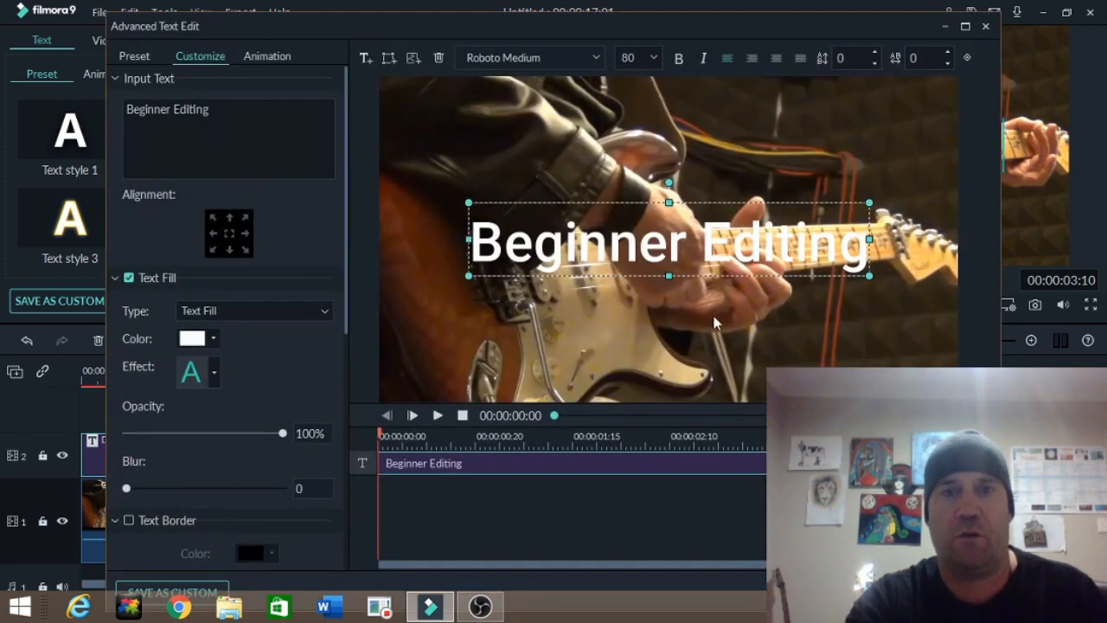
pyautogui.click(211, 339)
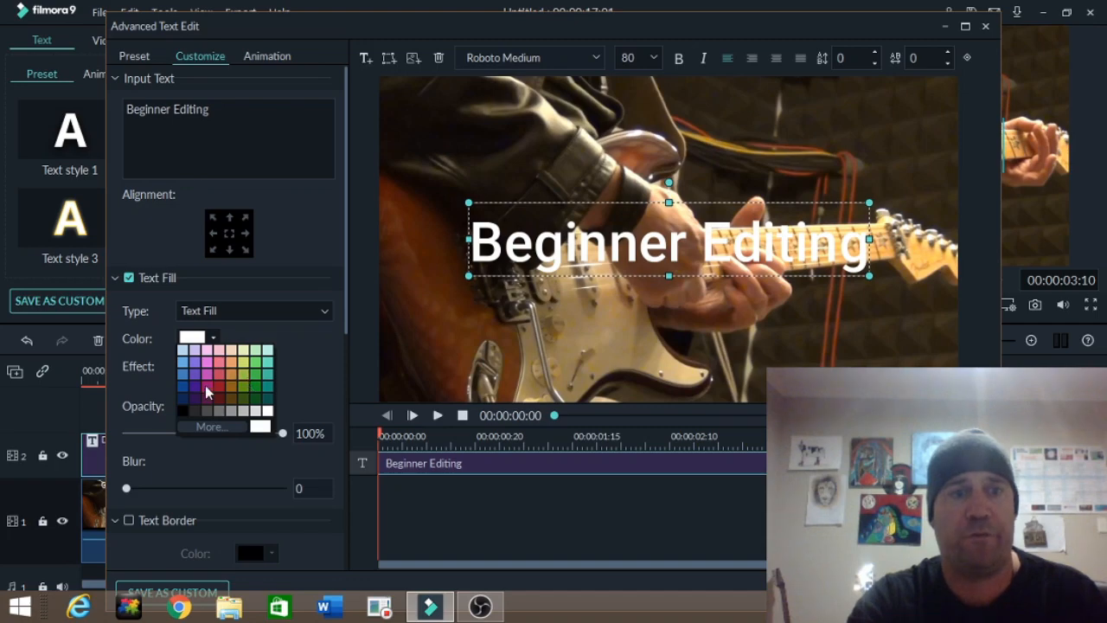
pyautogui.click(211, 427)
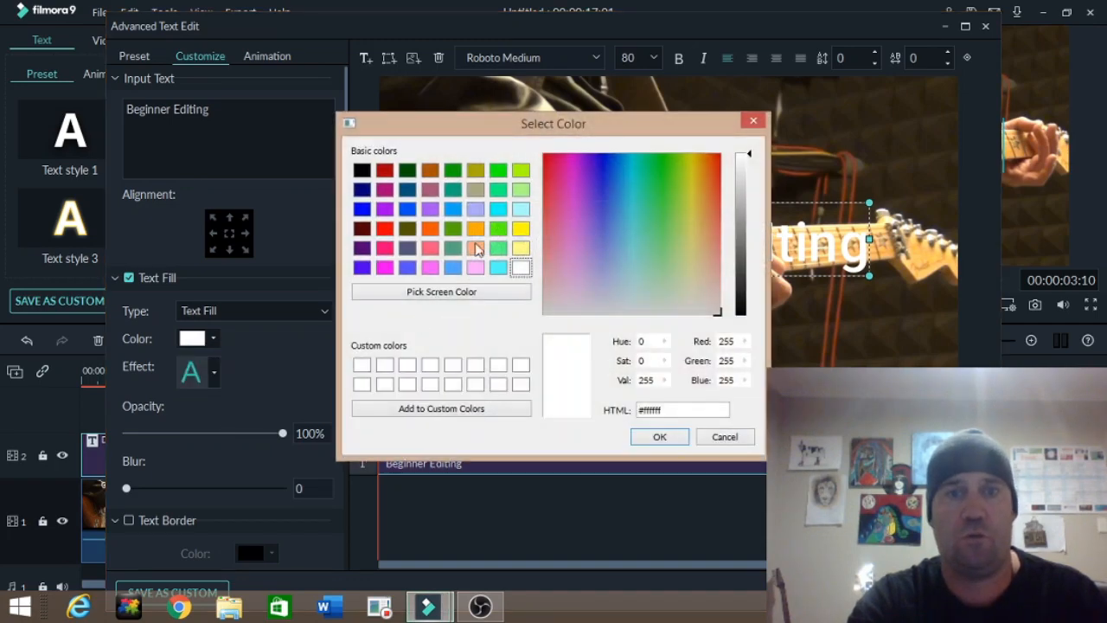
pyautogui.click(384, 228)
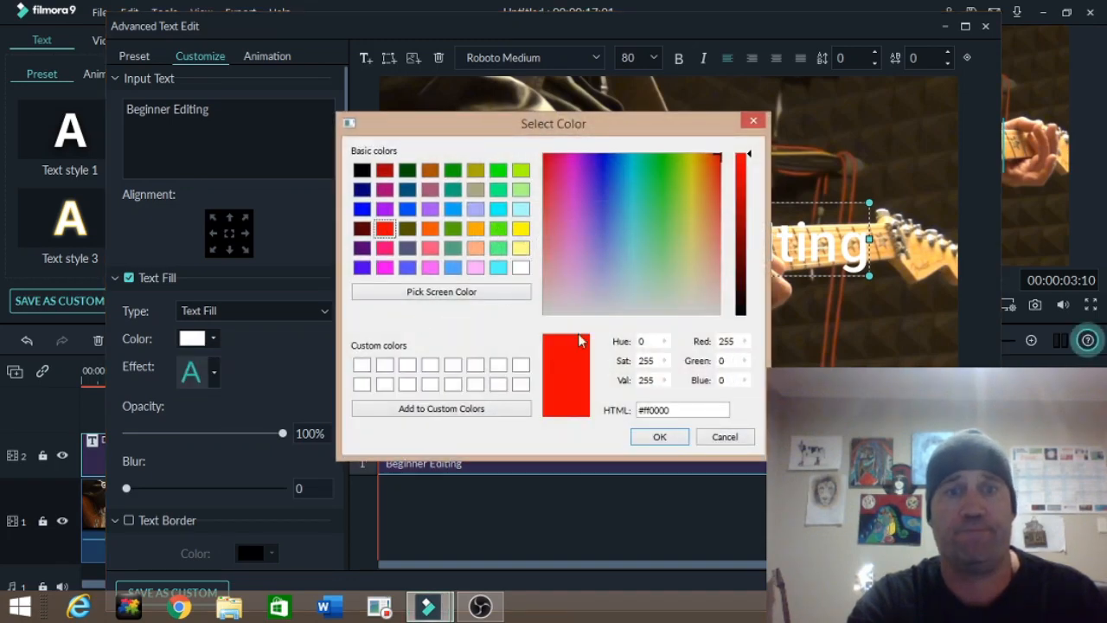
pyautogui.click(659, 436)
# Step: Enable the text border on the title and set its colour to black
pyautogui.scroll(-1, 291, 364)
pyautogui.scroll(-2, 292, 365)
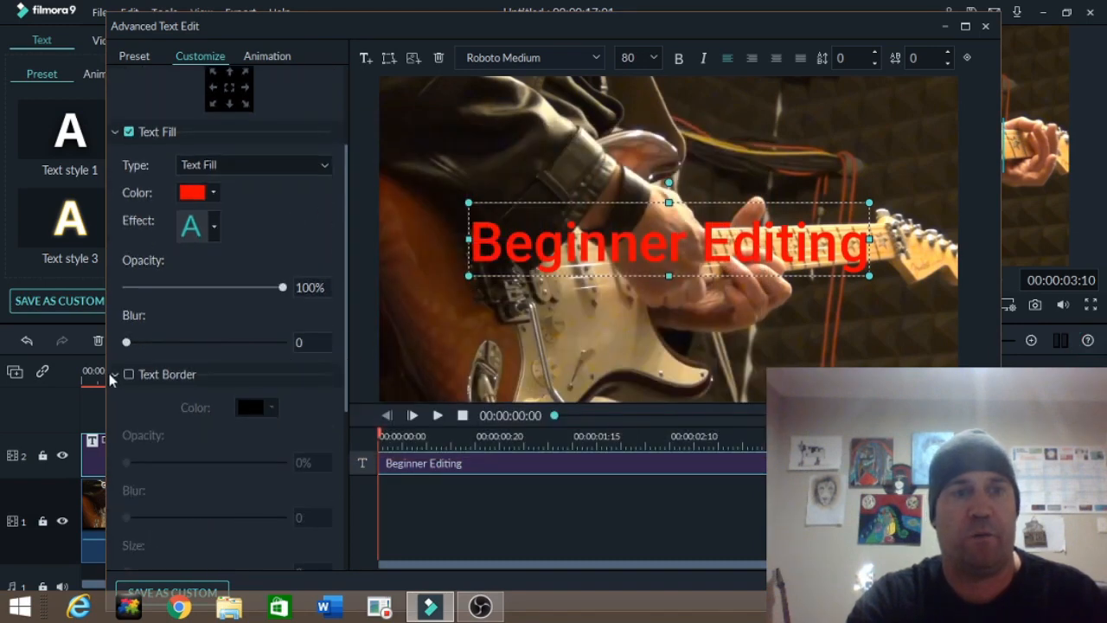
pyautogui.click(128, 374)
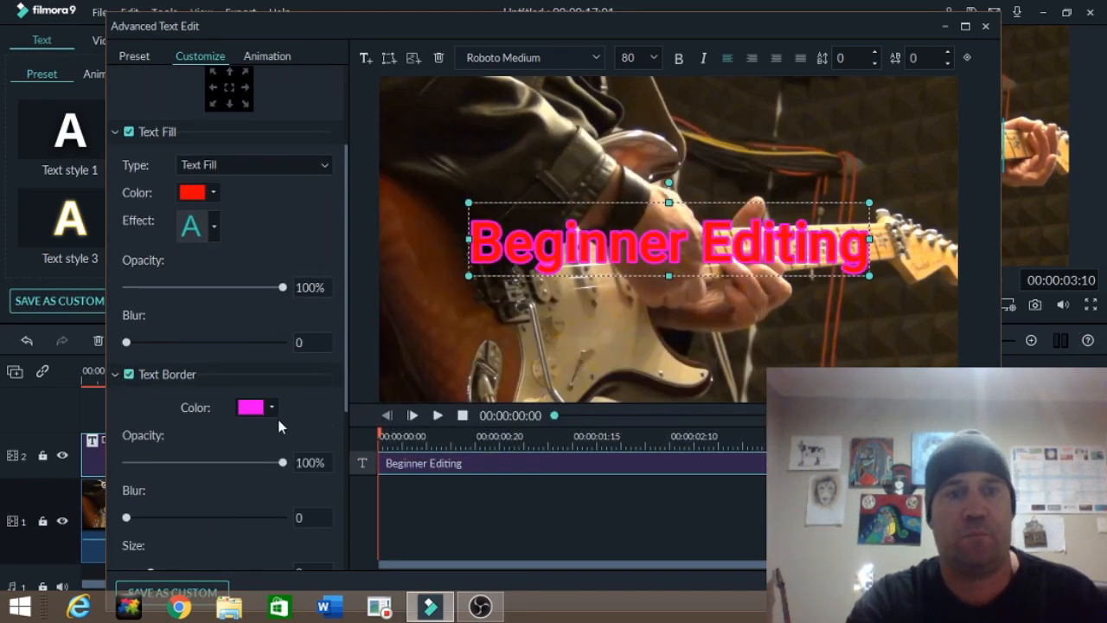
pyautogui.click(271, 409)
pyautogui.click(243, 480)
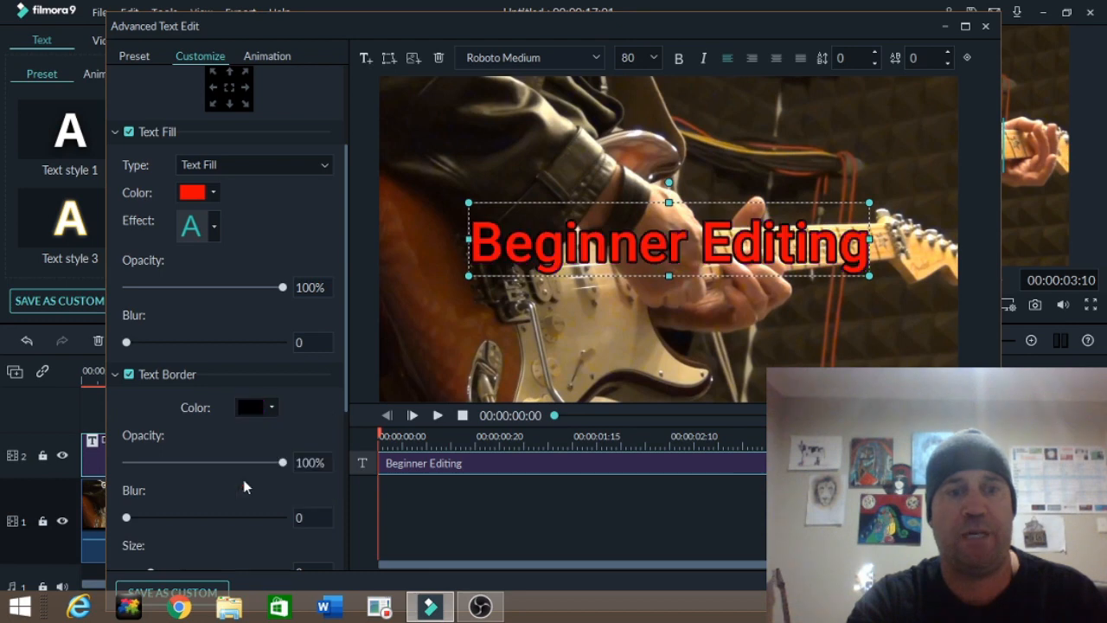
# Step: Change the title's font to Russo One
pyautogui.click(597, 58)
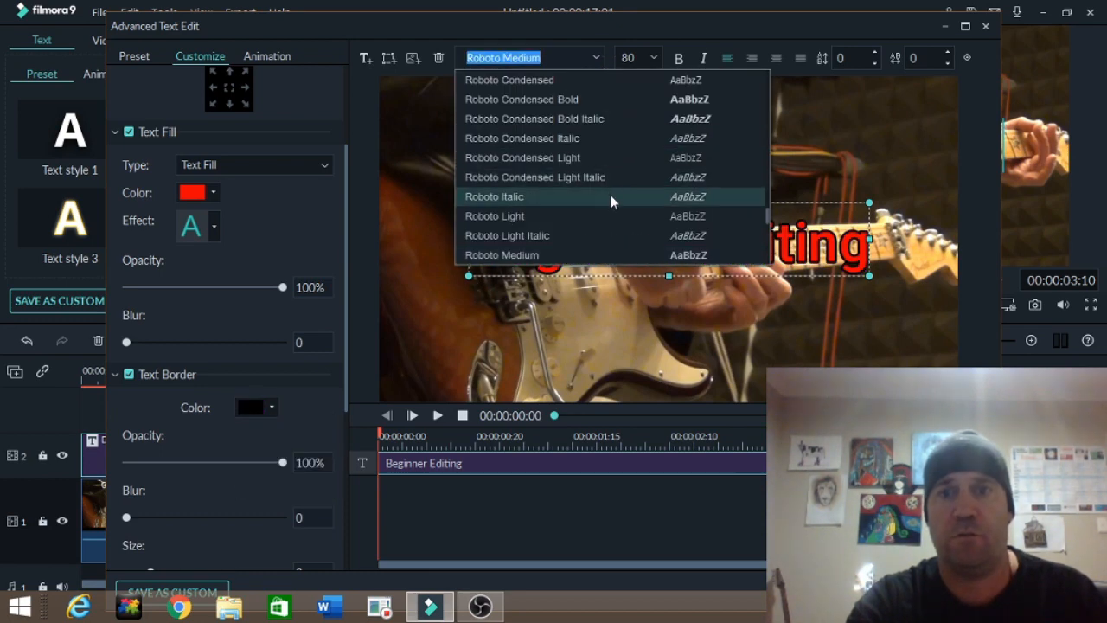
pyautogui.scroll(-2, 611, 195)
pyautogui.scroll(-3, 610, 193)
pyautogui.click(652, 158)
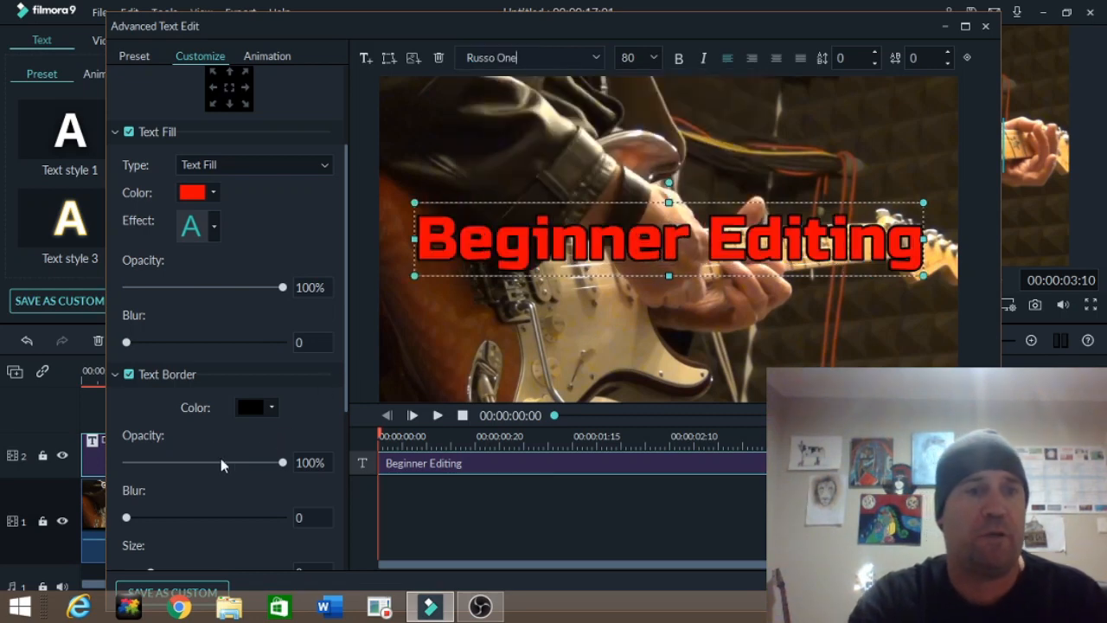
# Step: Try the Doorway animation on the title
pyautogui.click(264, 57)
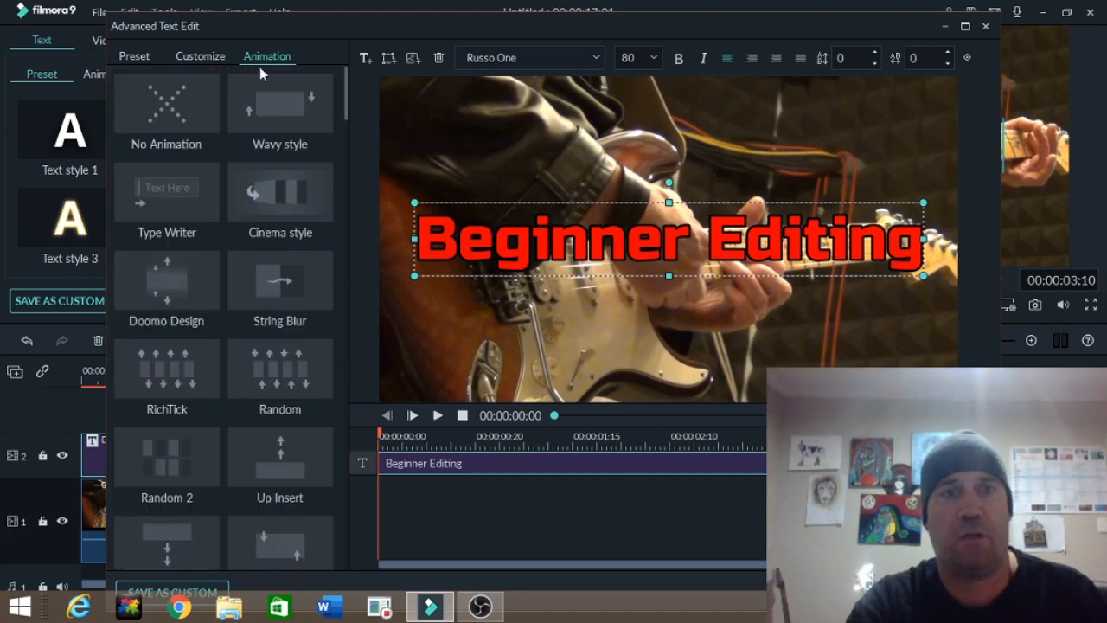
pyautogui.scroll(-3, 251, 225)
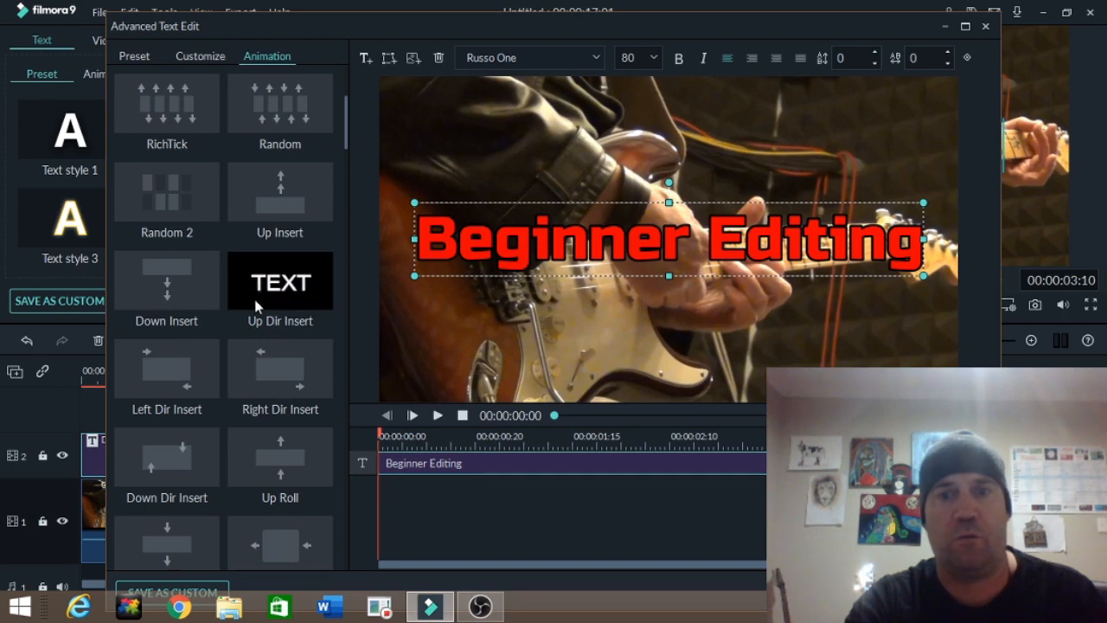
pyautogui.scroll(-5, 257, 316)
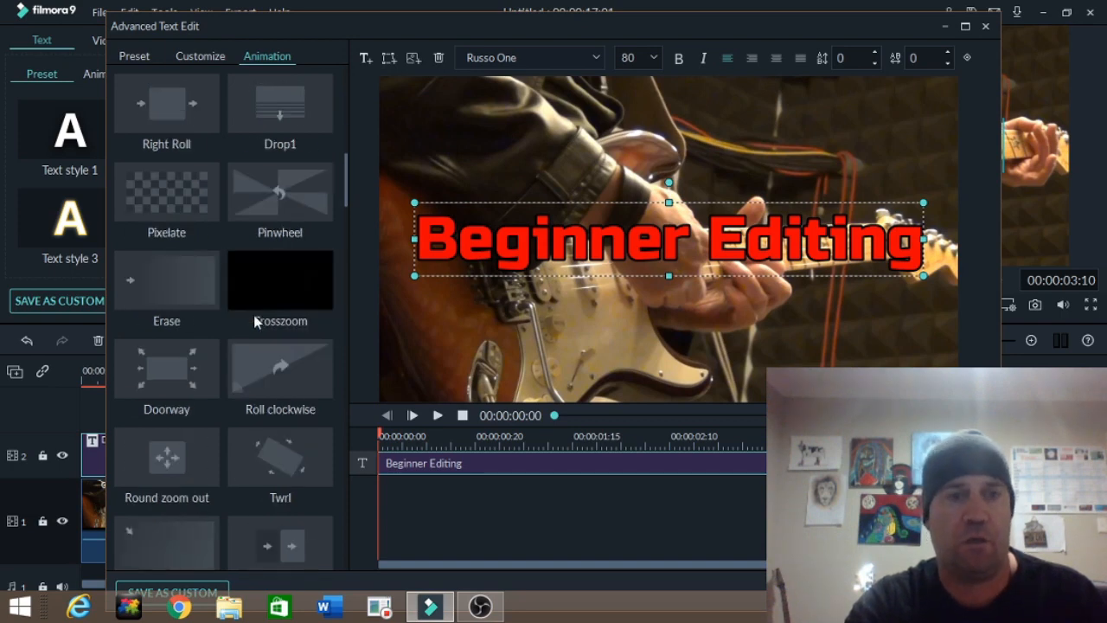
pyautogui.doubleClick(172, 381)
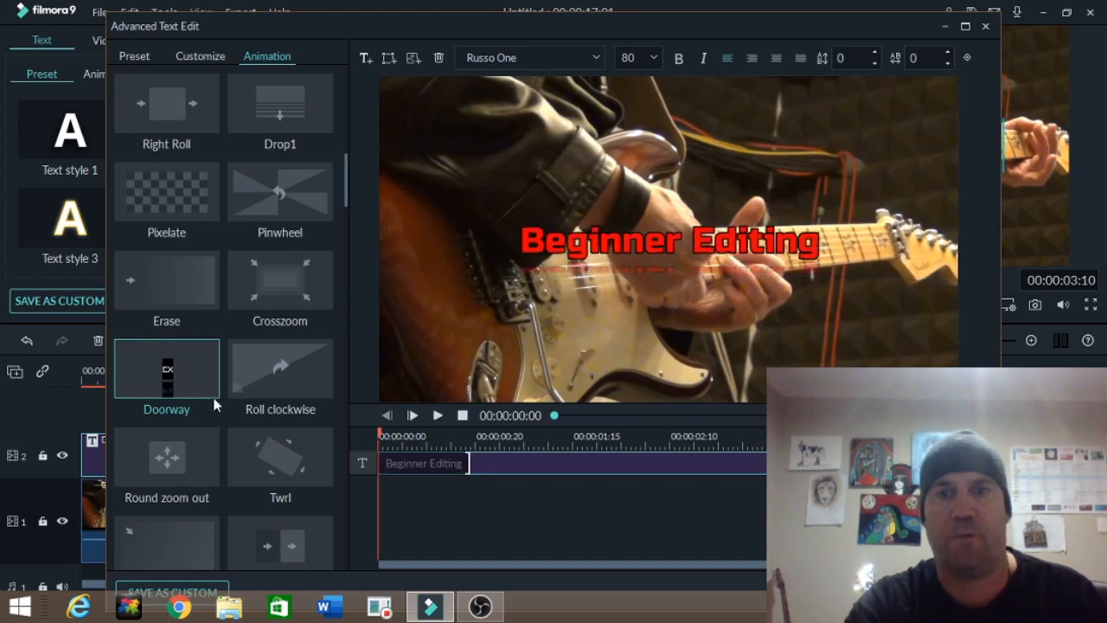
# Step: Apply the Counter clockwise rotation animation to the title and accept the advanced text edits
pyautogui.scroll(-5, 228, 424)
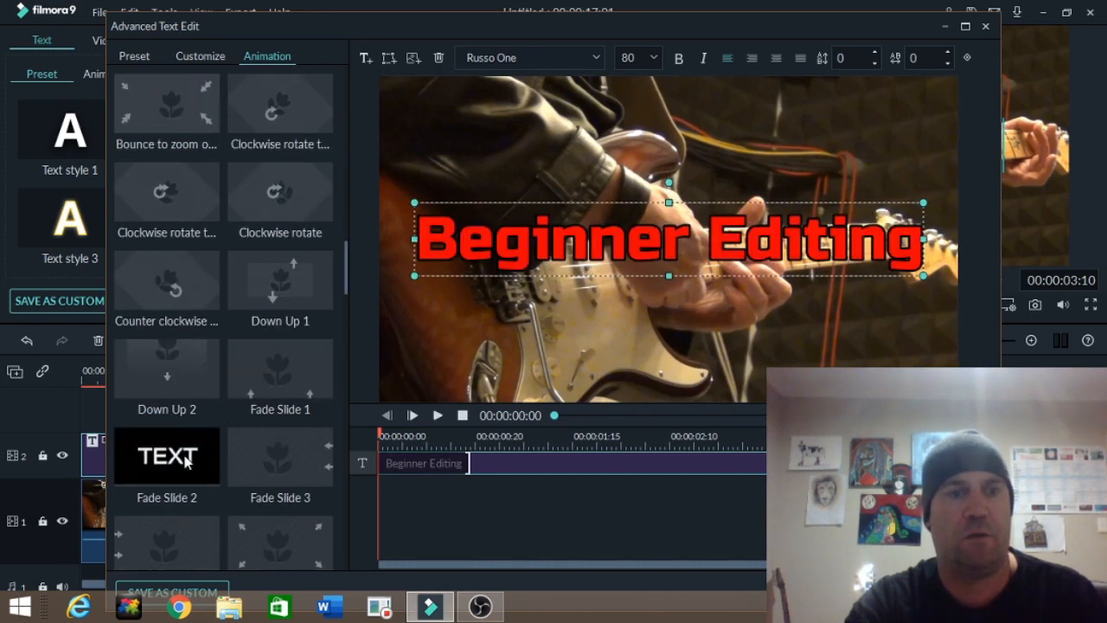
pyautogui.doubleClick(164, 297)
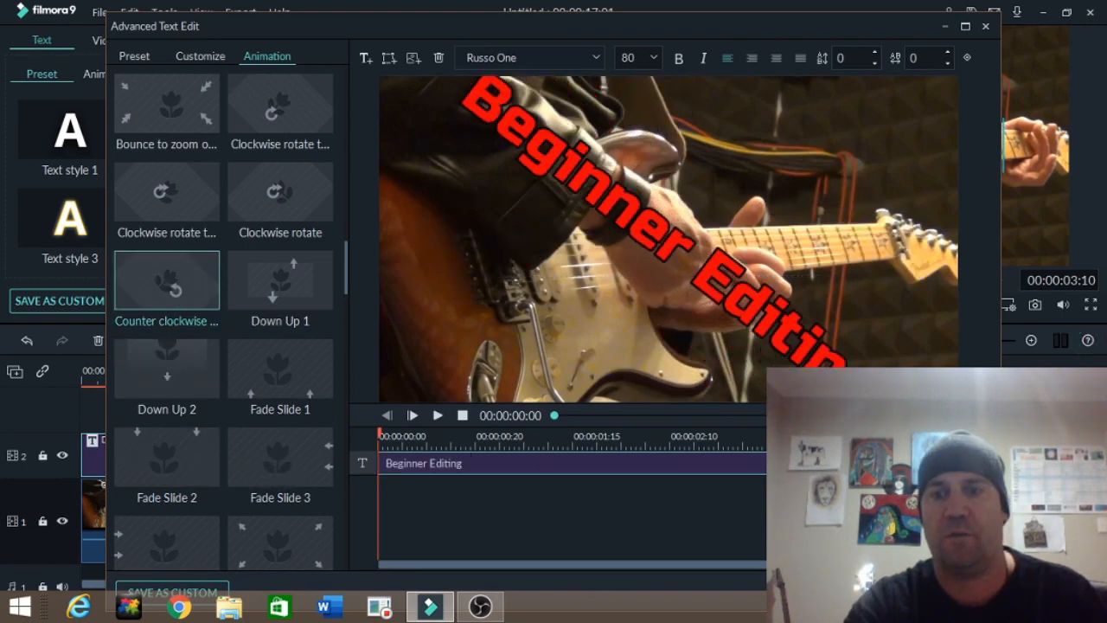
pyautogui.click(942, 592)
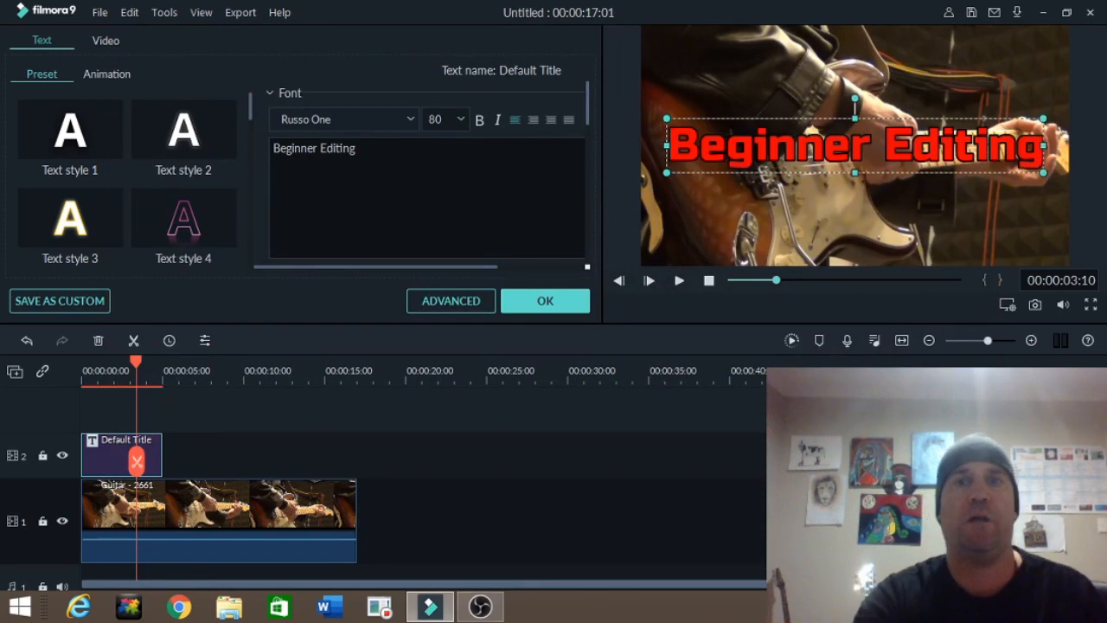
# Step: Play the timeline from the start to review the animated title over the guitar clip, stopping near the title's end
pyautogui.moveTo(136, 365); pyautogui.dragTo(82, 363)
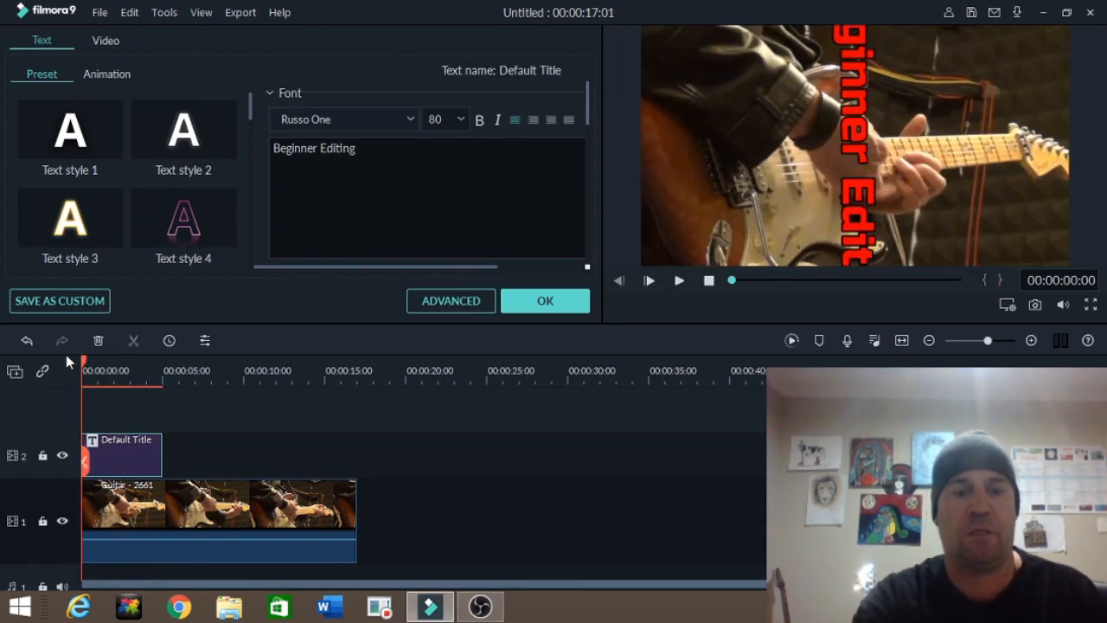
pyautogui.press('space')
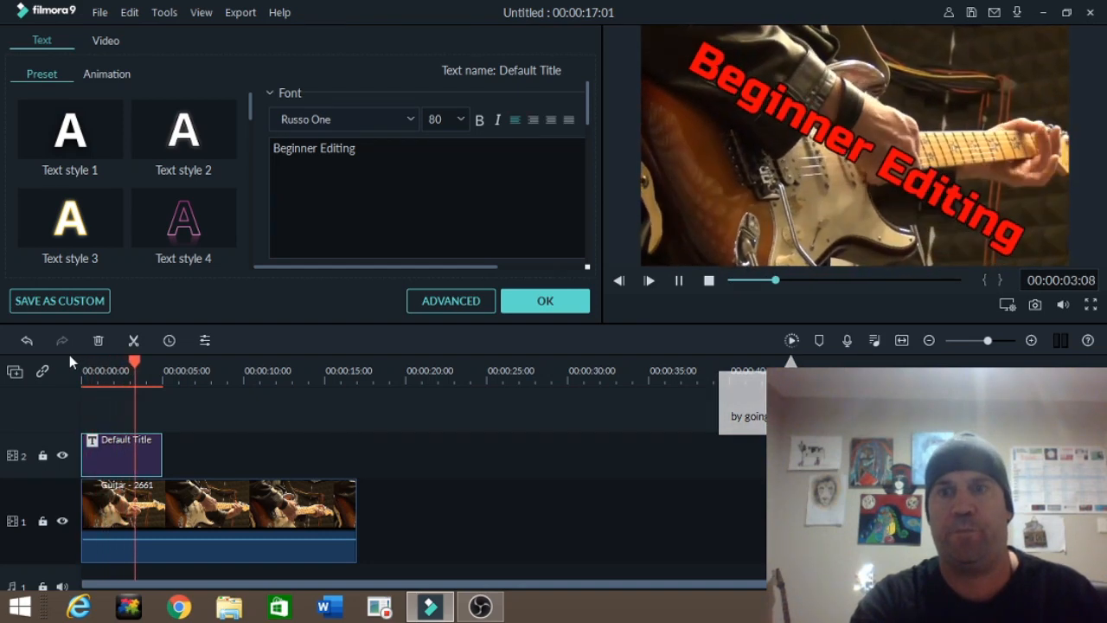
pyautogui.press('space')
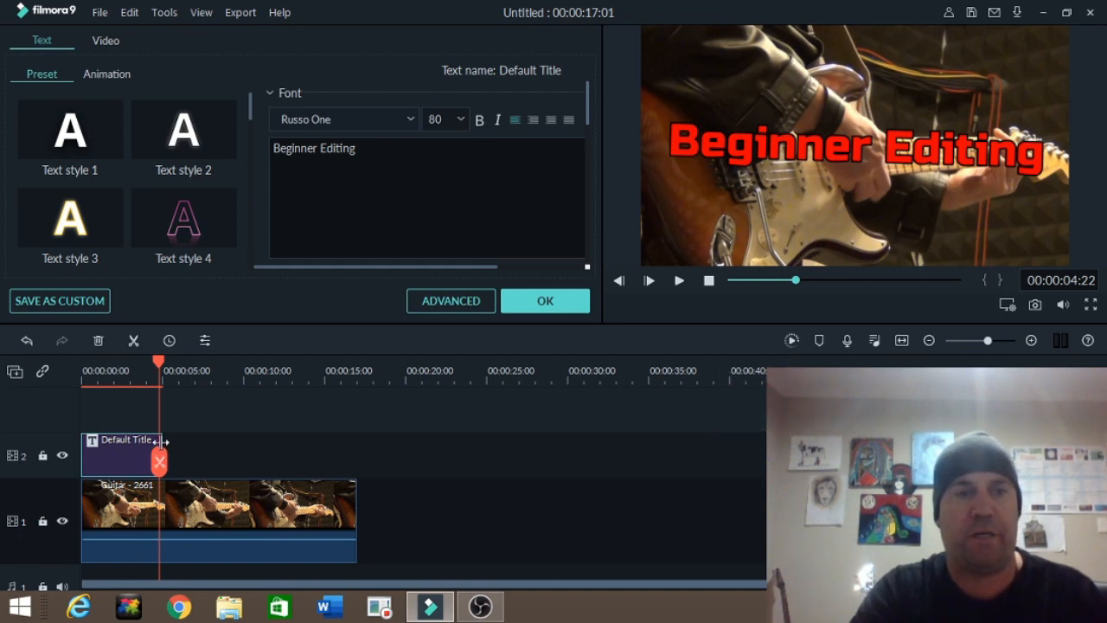
# Step: Trim the end of the title clip so that it lasts about 4 seconds
pyautogui.moveTo(162, 441); pyautogui.dragTo(108, 453)
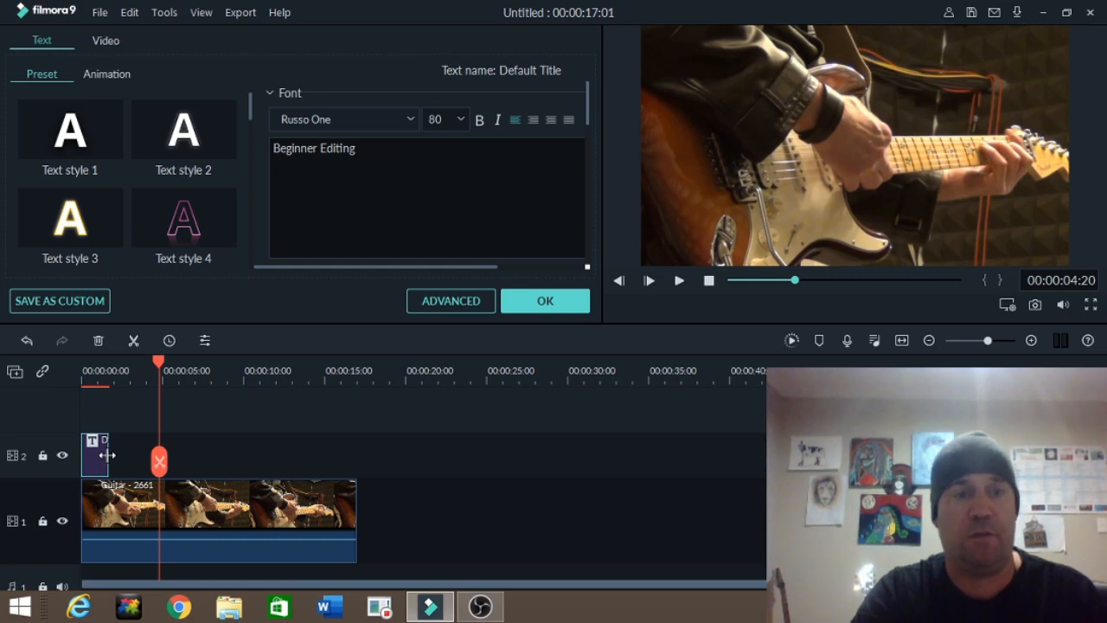
pyautogui.moveTo(108, 455); pyautogui.dragTo(150, 467)
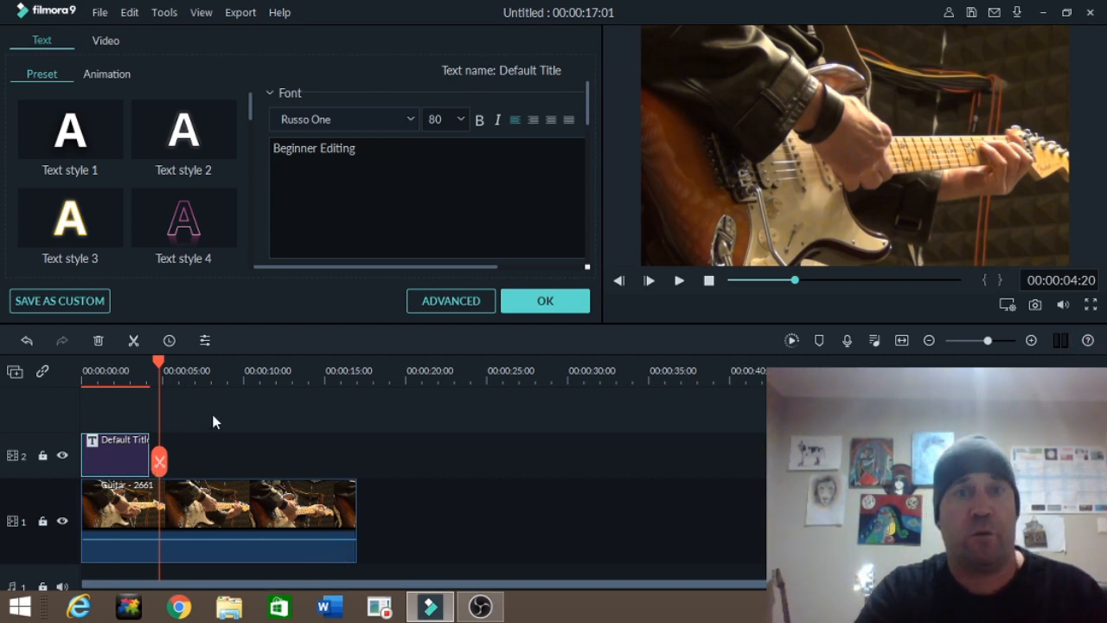
# Step: Split the guitar clip on video track 1 at 00:00:04:20
pyautogui.doubleClick(223, 515)
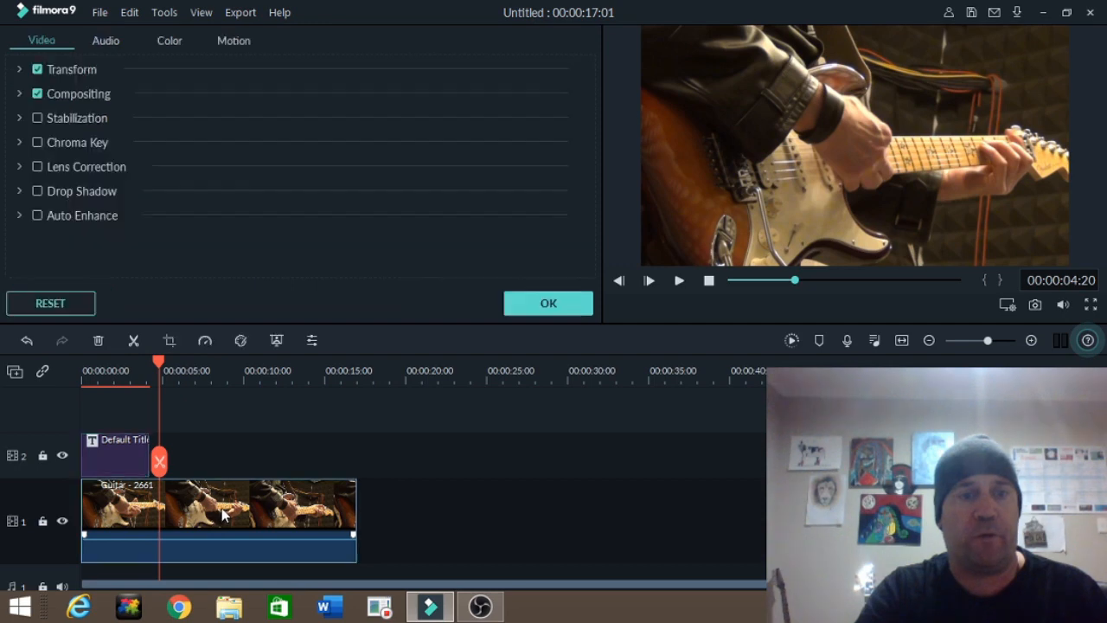
pyautogui.click(133, 346)
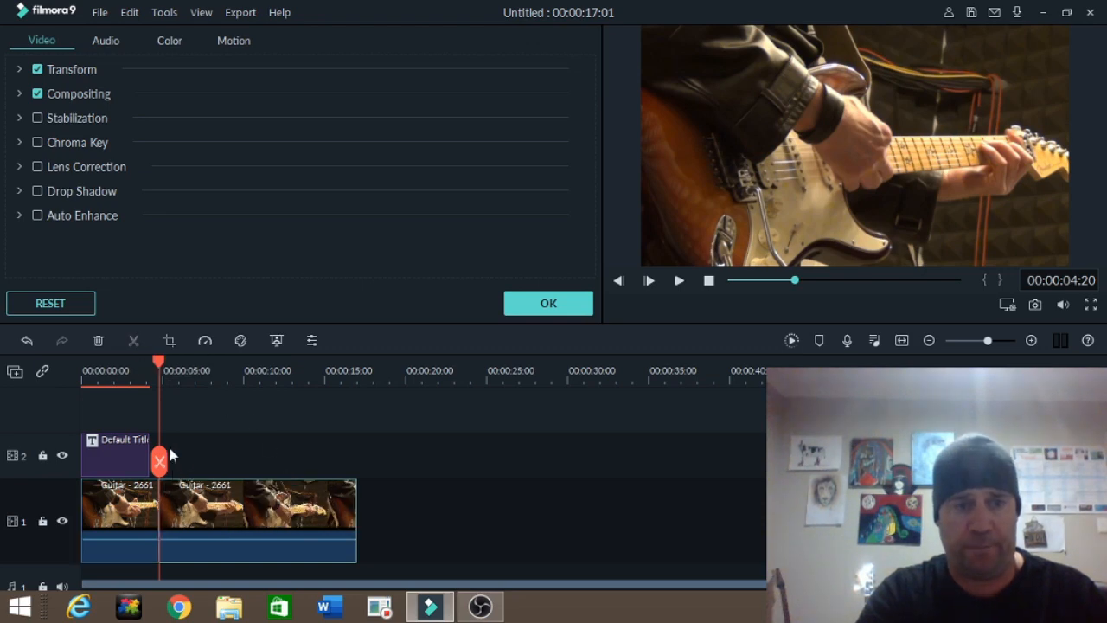
# Step: Split the guitar clip on video track 1 at 00:00:10:12, delete the part after the cut, and close the clip settings
pyautogui.click(251, 370)
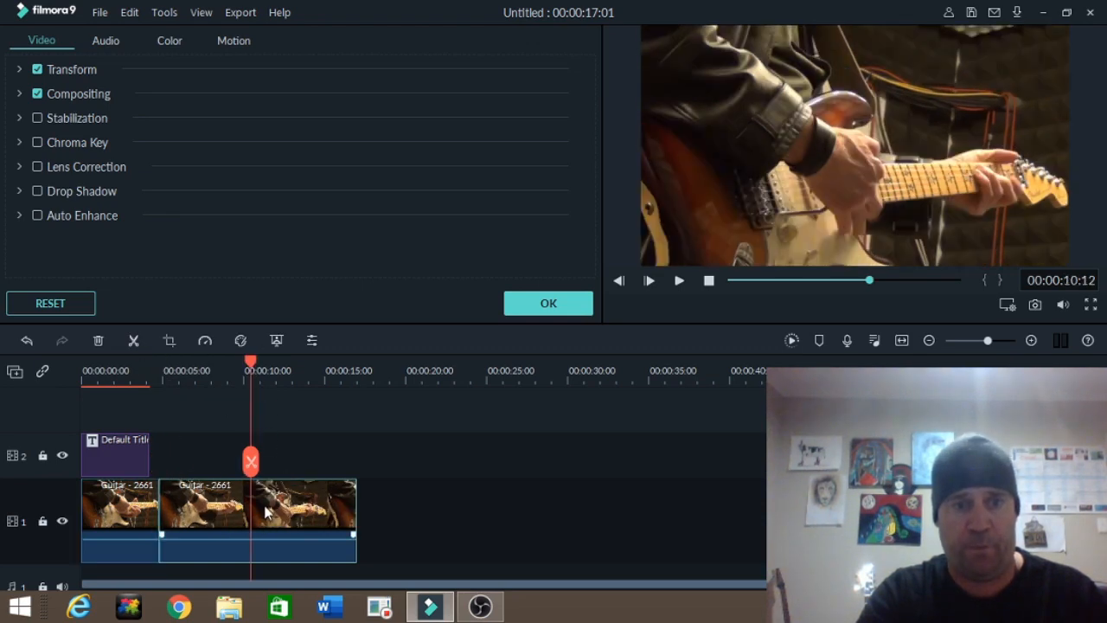
pyautogui.click(133, 343)
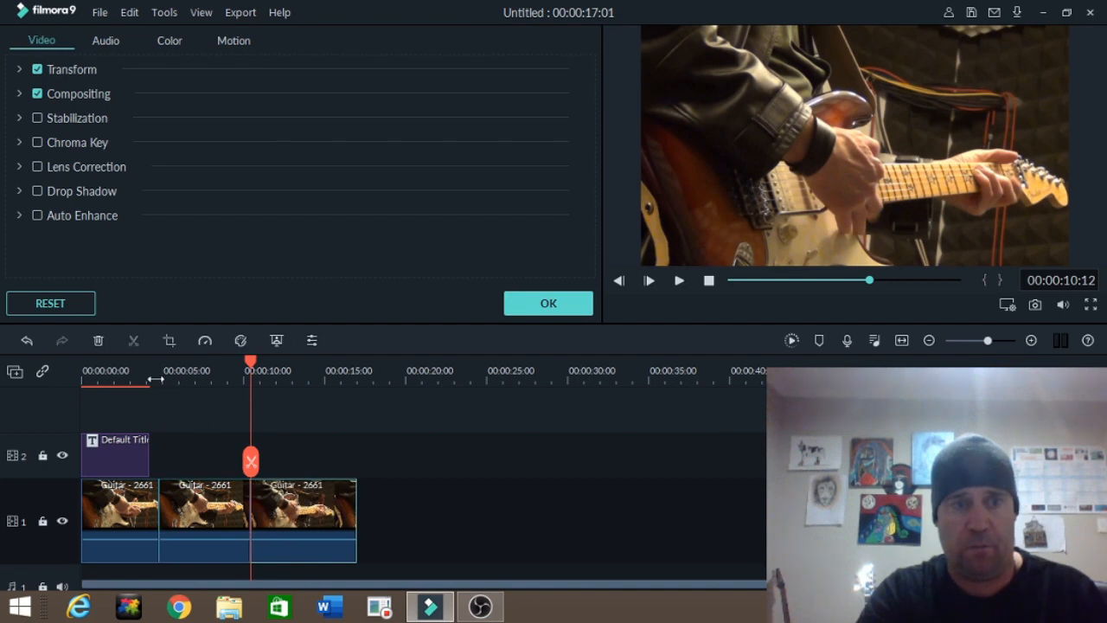
pyautogui.rightClick(304, 529)
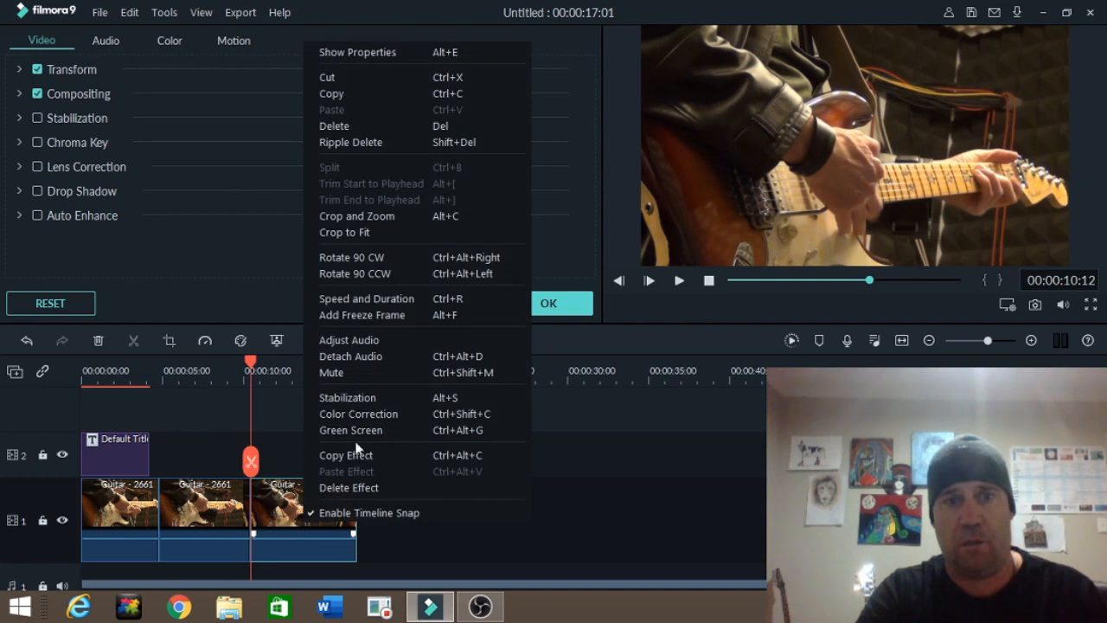
pyautogui.click(335, 126)
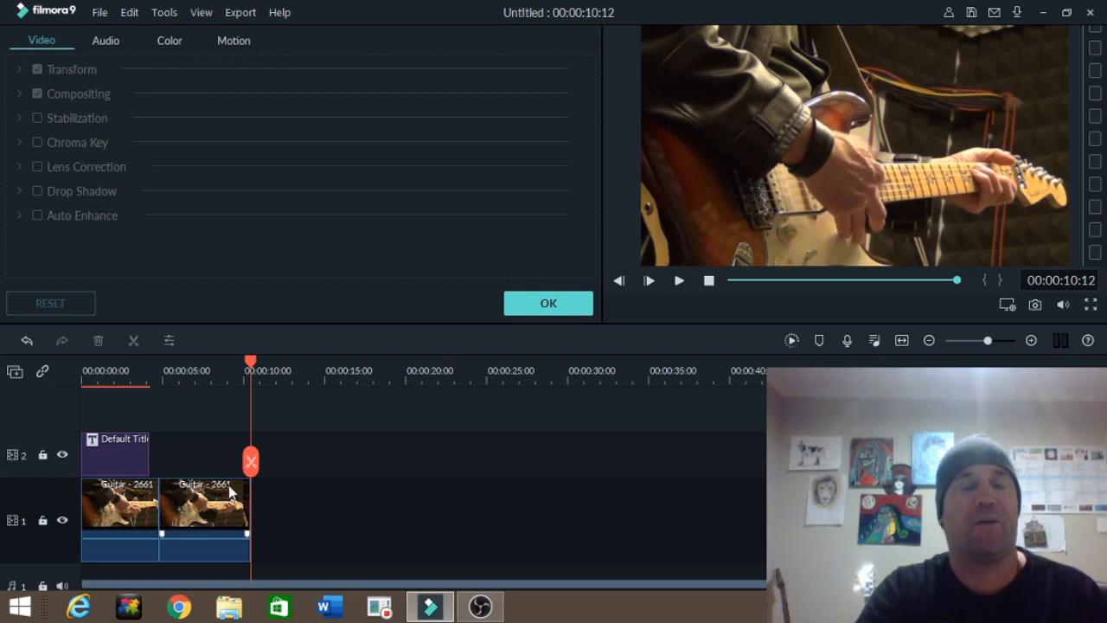
pyautogui.click(548, 303)
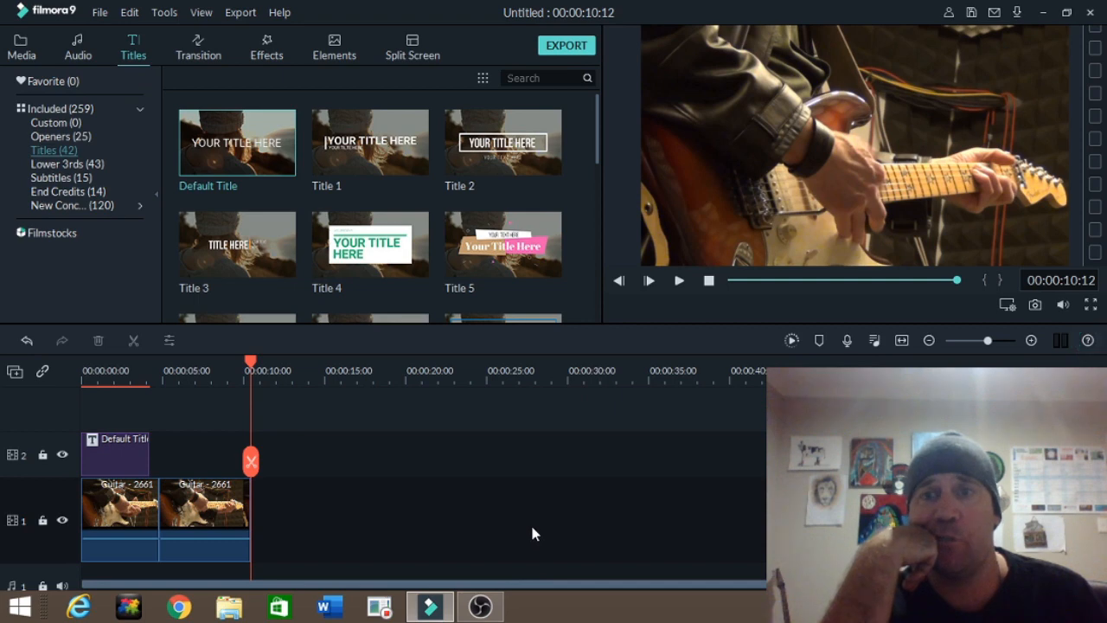
# Step: Import the Demilitarized_Zone music file from the Downloads folder and place it at the start of audio track 1
pyautogui.click(25, 54)
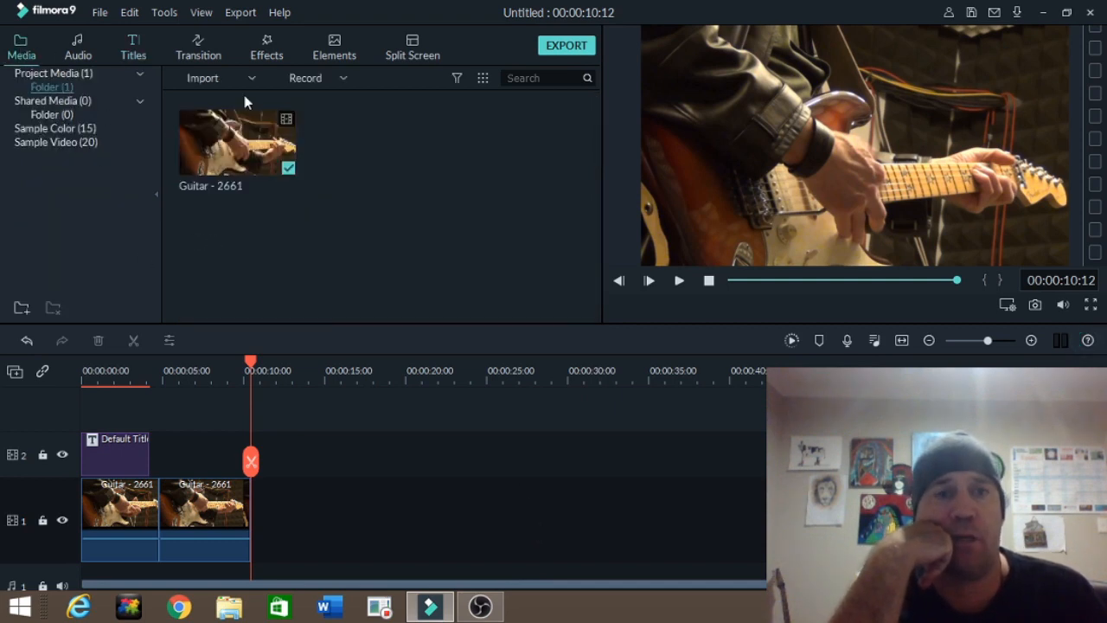
pyautogui.click(222, 77)
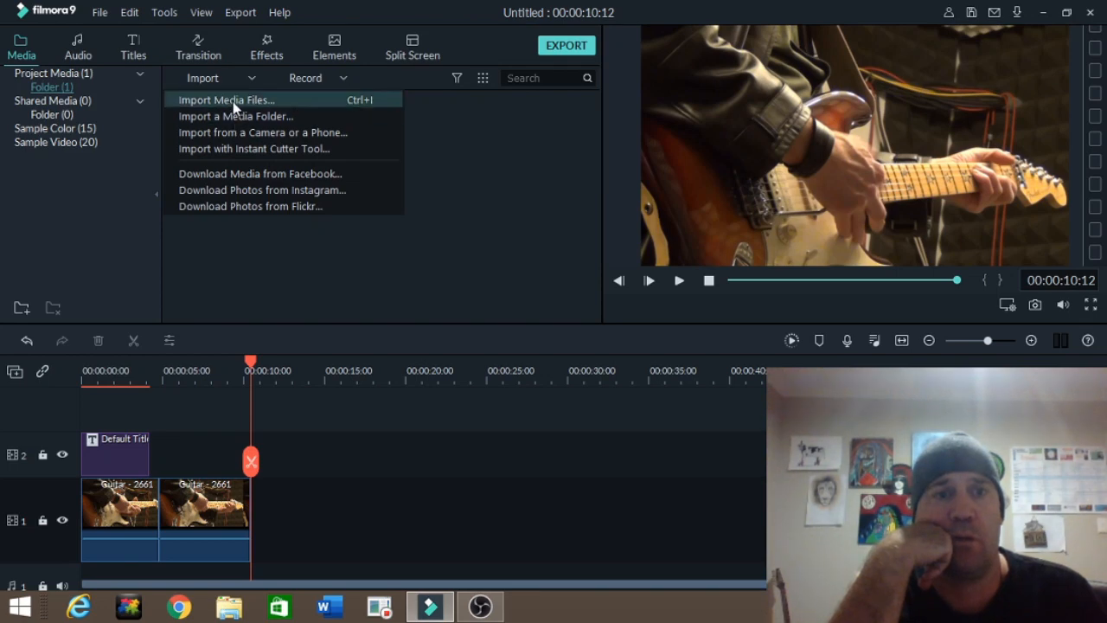
pyautogui.click(233, 102)
pyautogui.click(79, 271)
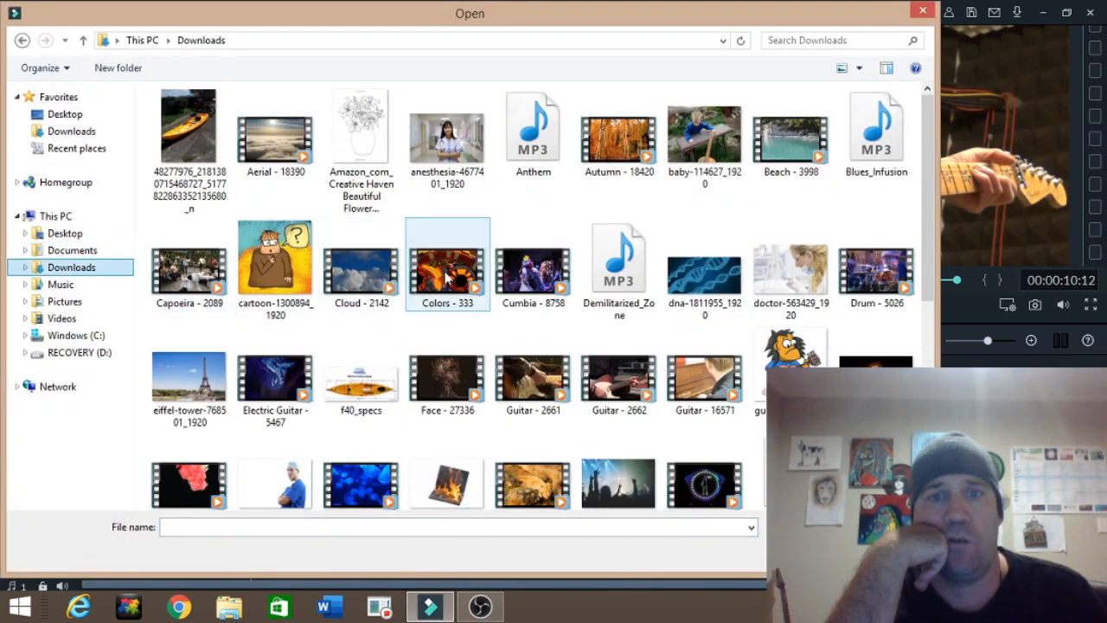
pyautogui.click(595, 290)
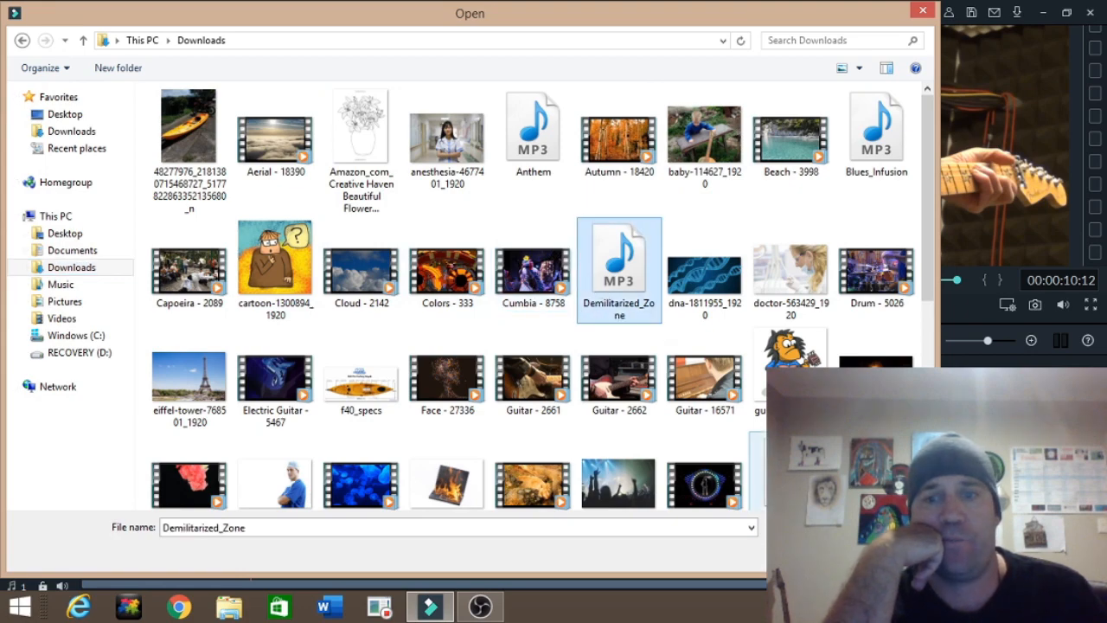
pyautogui.doubleClick(605, 288)
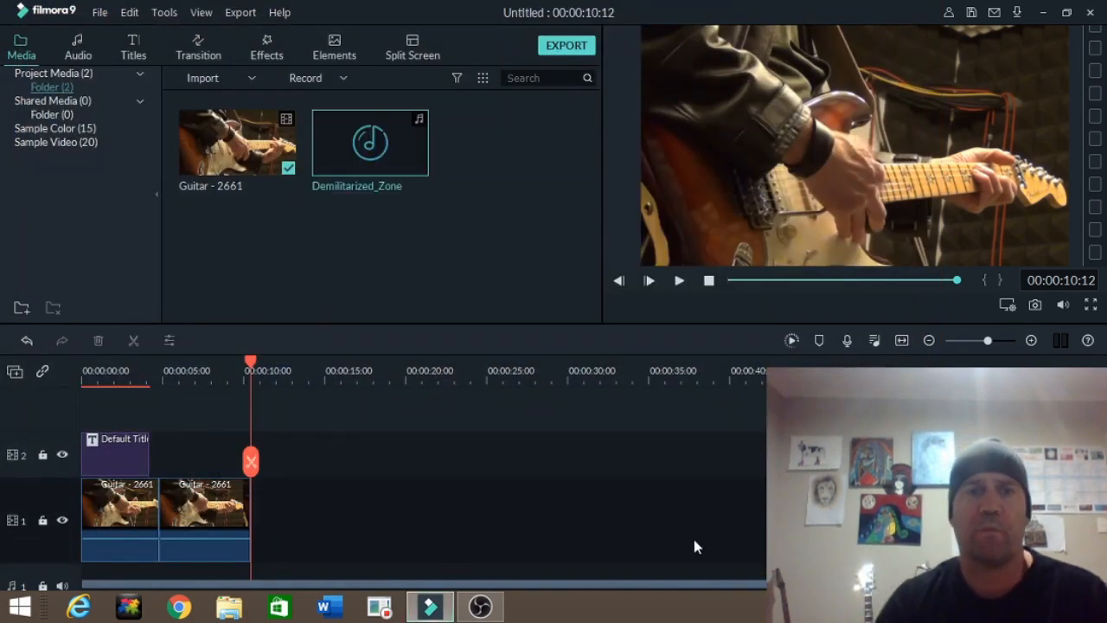
pyautogui.moveTo(331, 151); pyautogui.dragTo(83, 534)
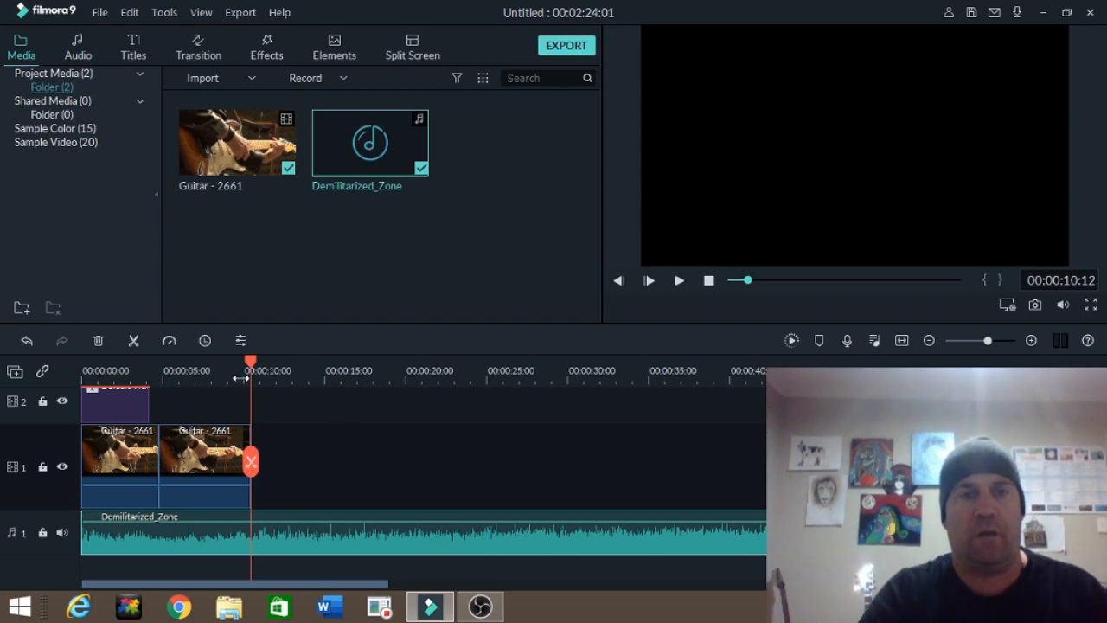
# Step: Play the timeline from the start to hear the music under the title, stopping at about 3 seconds
pyautogui.moveTo(252, 369); pyautogui.dragTo(70, 363)
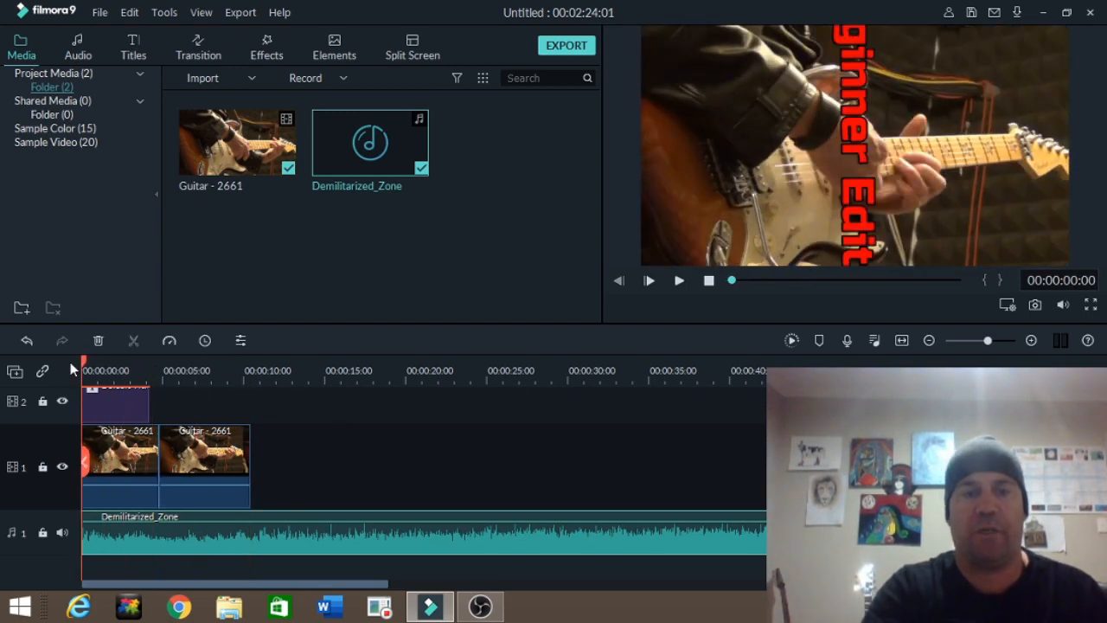
pyautogui.press('space')
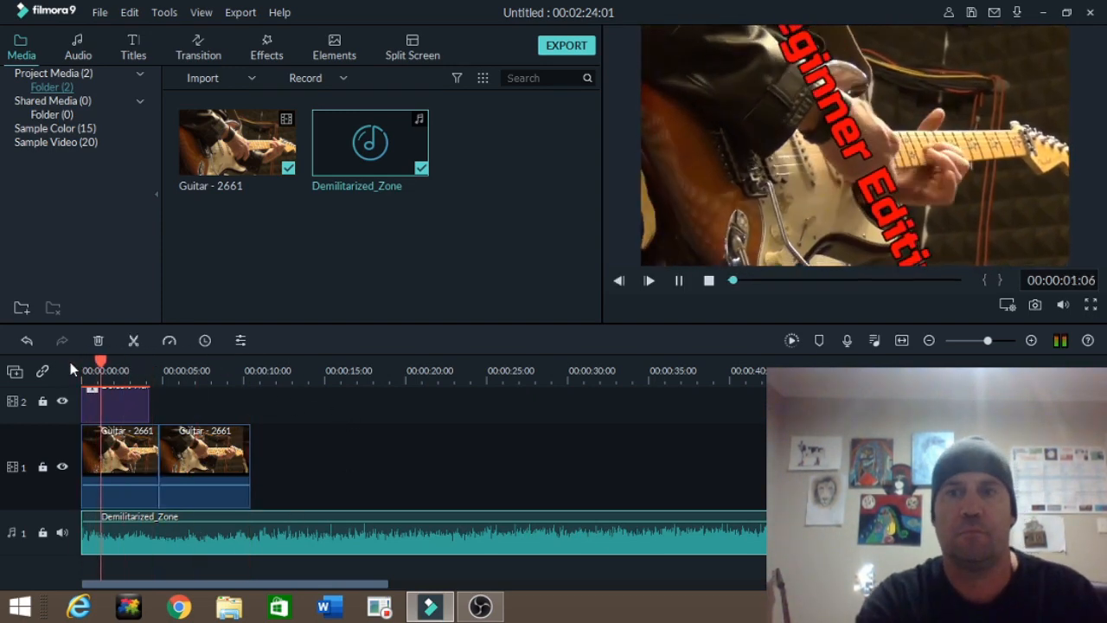
pyautogui.press('space')
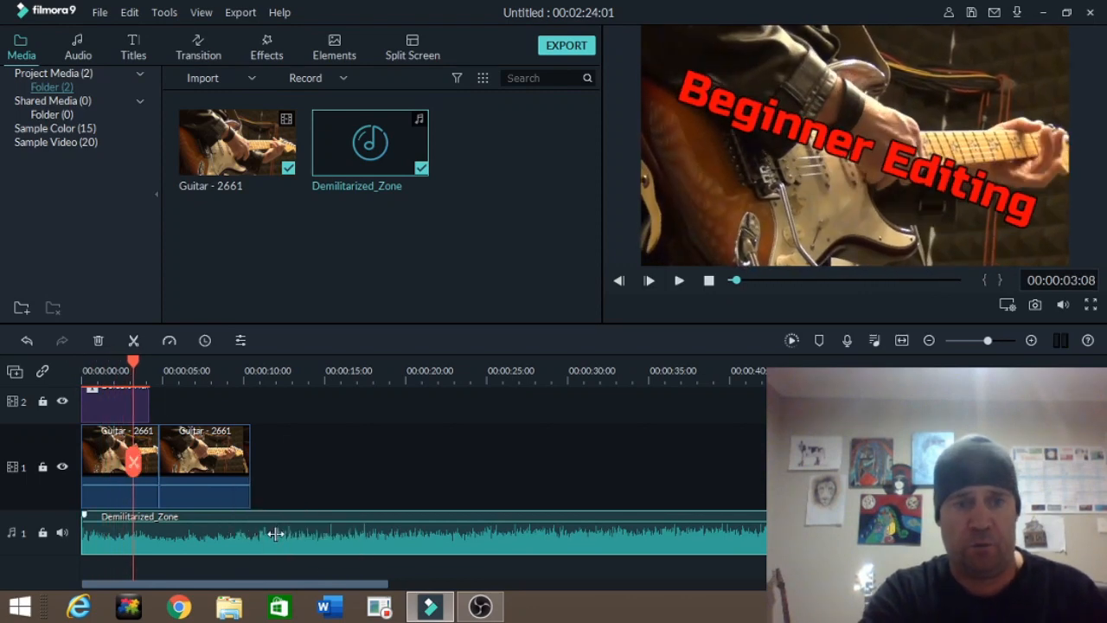
# Step: Split the music on audio track 1 at 00:00:03:08 and 00:00:11:00, and delete the part after 00:00:11:00
pyautogui.click(134, 346)
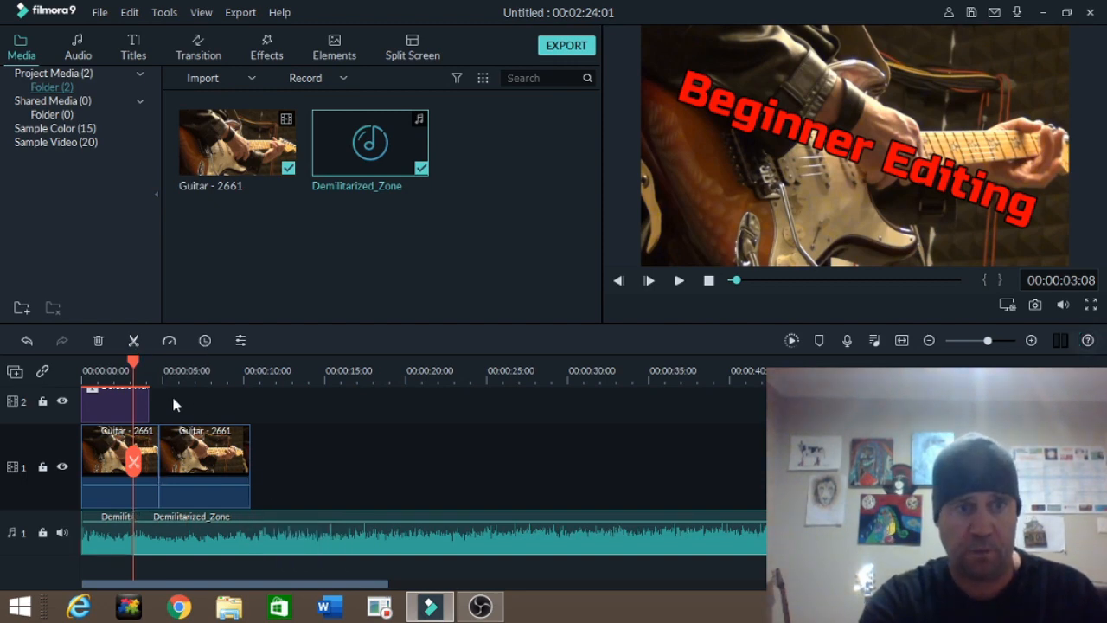
pyautogui.moveTo(140, 361); pyautogui.dragTo(259, 396)
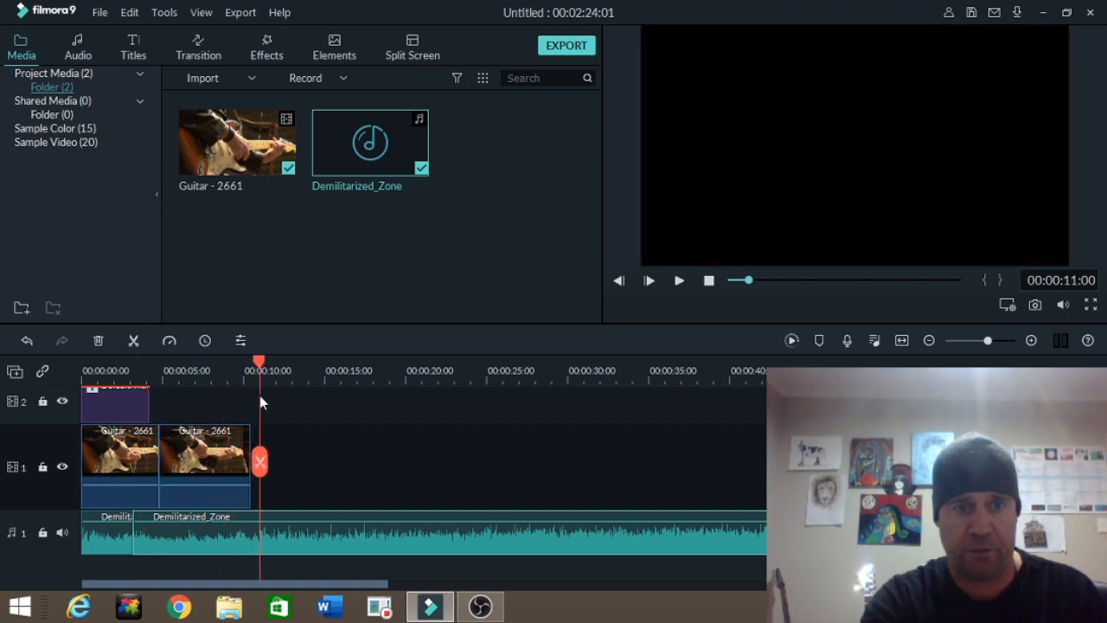
pyautogui.click(134, 343)
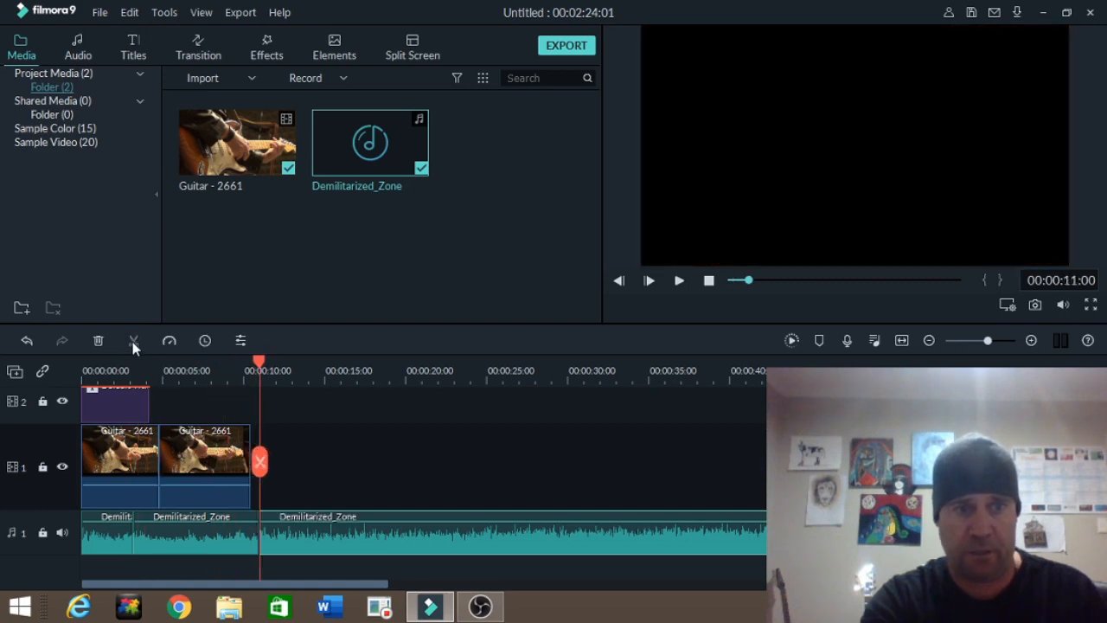
pyautogui.rightClick(309, 529)
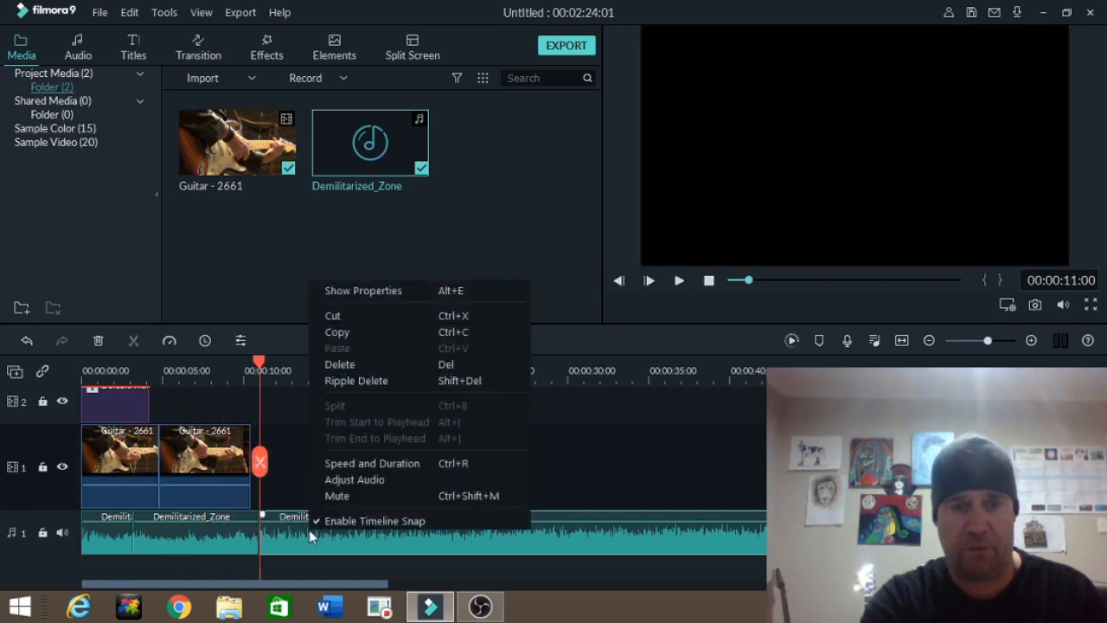
pyautogui.click(353, 367)
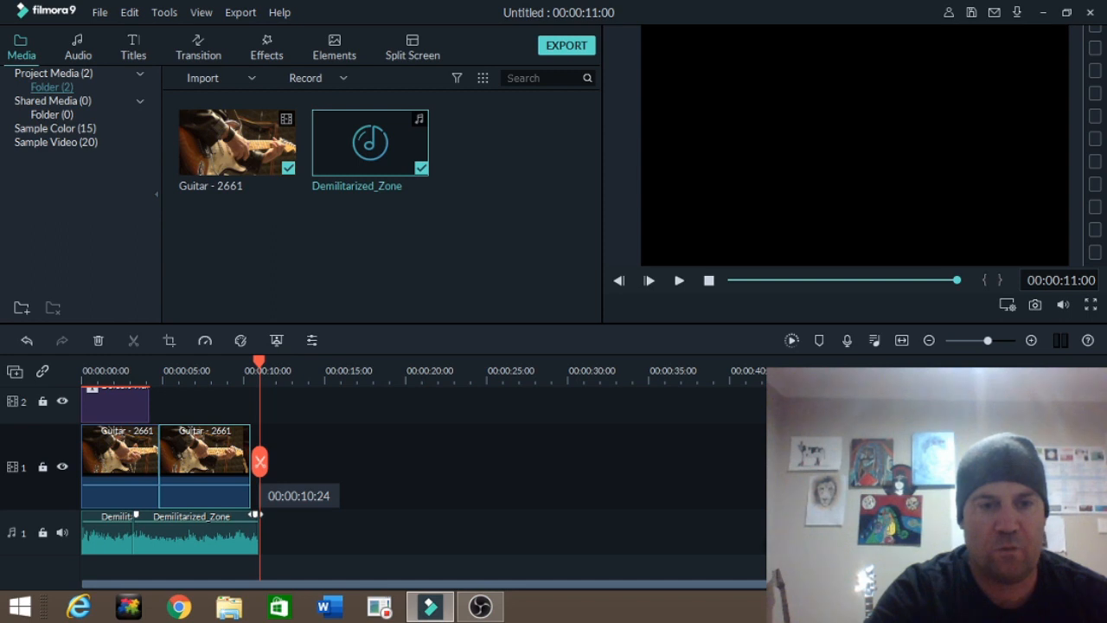
# Step: Add a fade-out of about 4 seconds to the end of the music and play the timeline to review it
pyautogui.moveTo(256, 515); pyautogui.dragTo(193, 520)
pyautogui.click(168, 371)
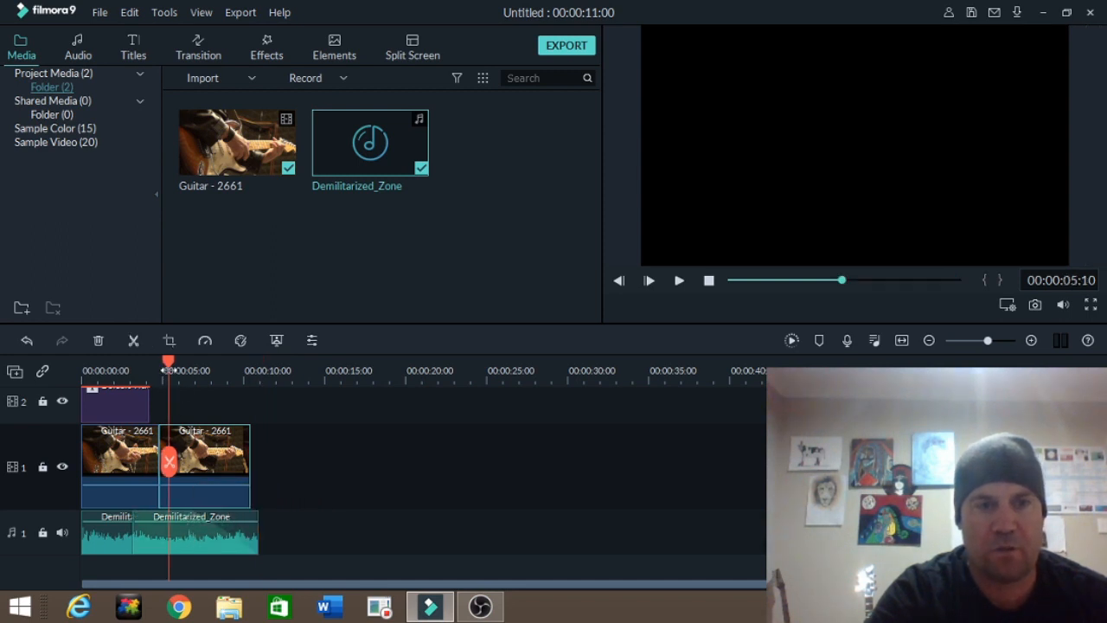
pyautogui.press('space')
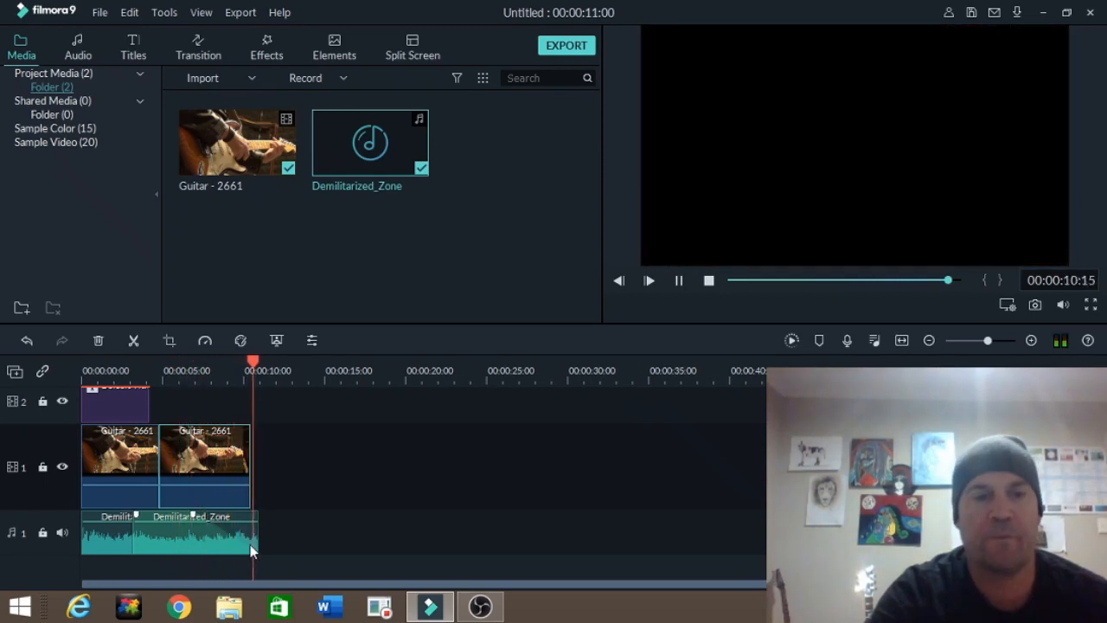
pyautogui.press('space')
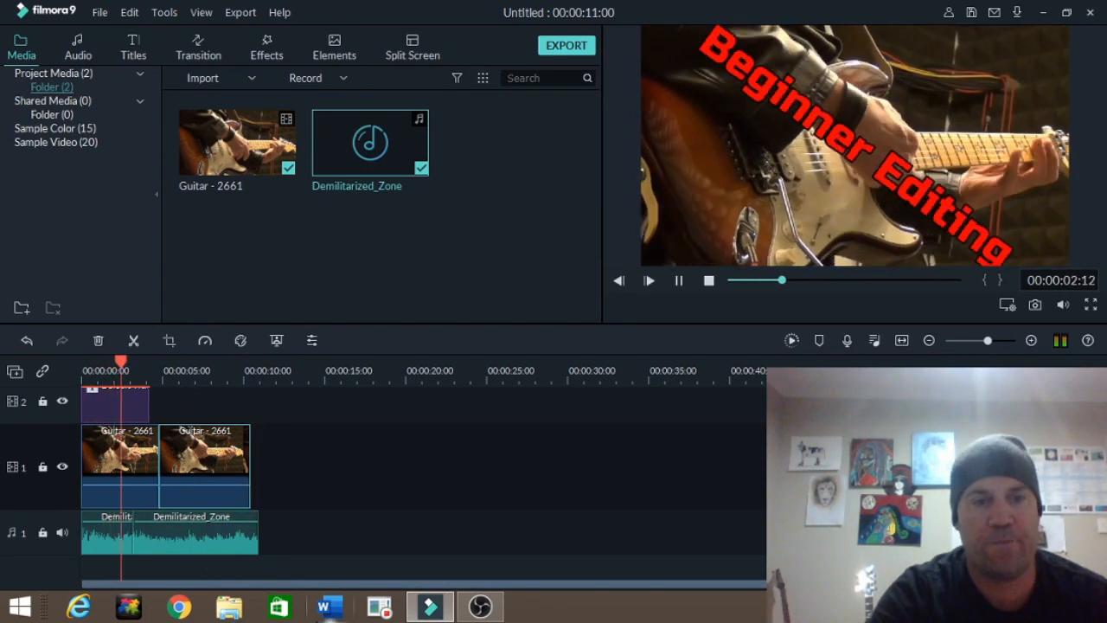
pyautogui.press('space')
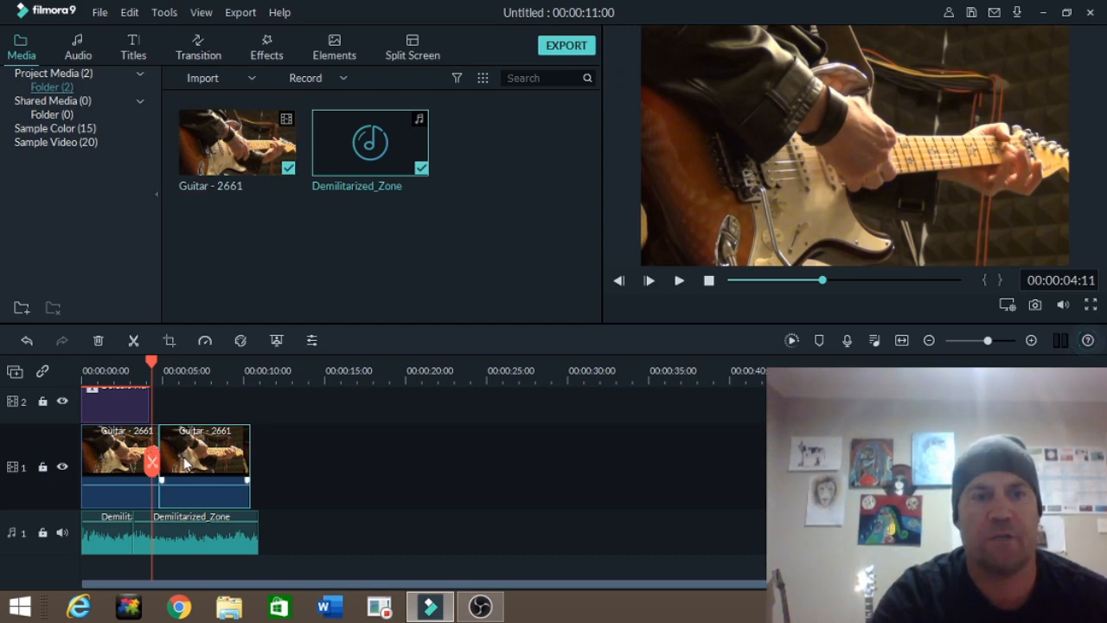
# Step: Apply the Swirl transition from the Ripple & Dissolve category at the cut between the two guitar clips
pyautogui.click(188, 56)
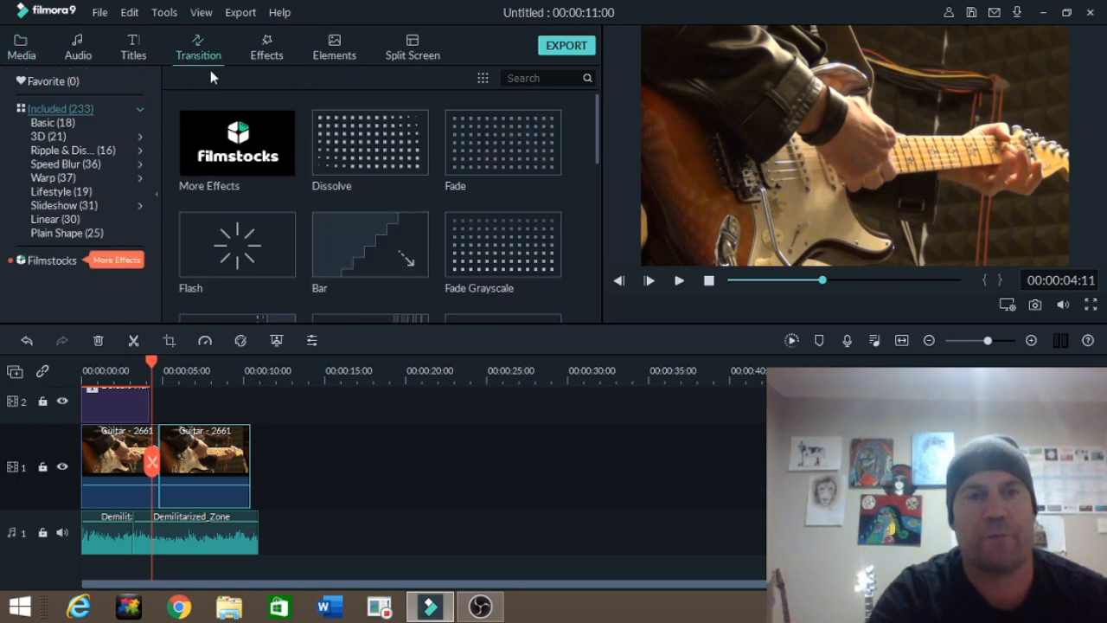
pyautogui.click(73, 150)
pyautogui.scroll(-5, 304, 246)
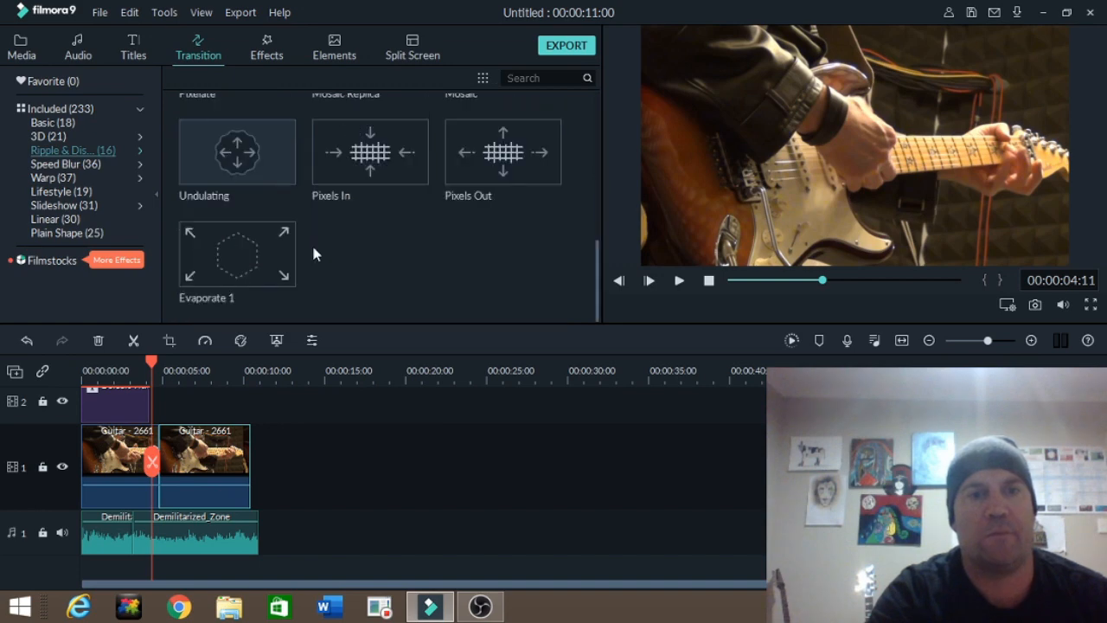
pyautogui.scroll(3, 309, 244)
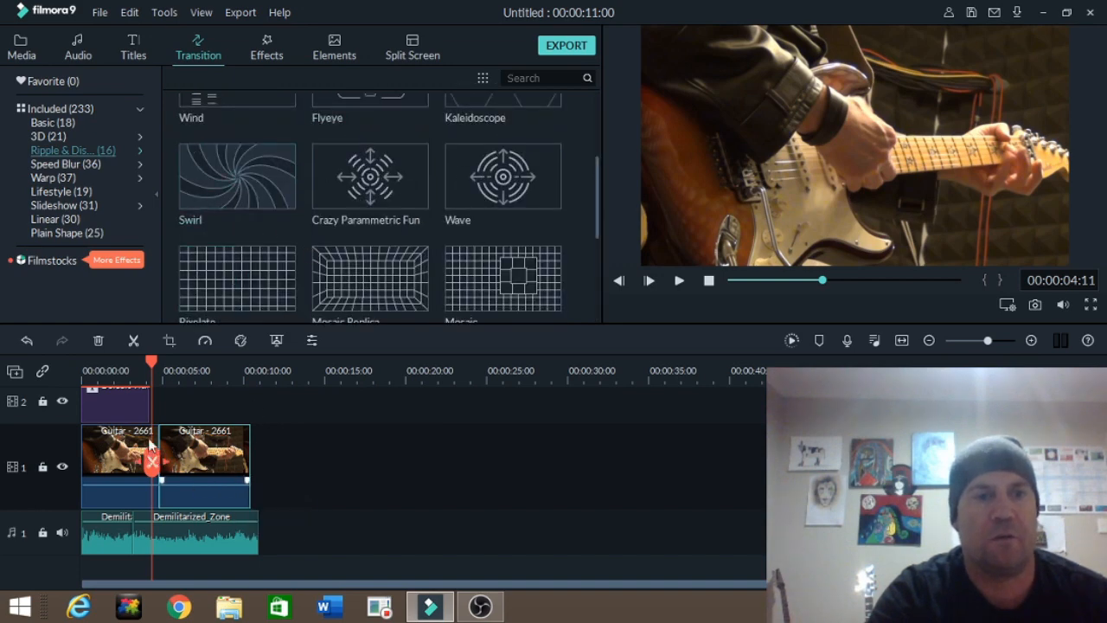
pyautogui.moveTo(153, 361); pyautogui.dragTo(159, 368)
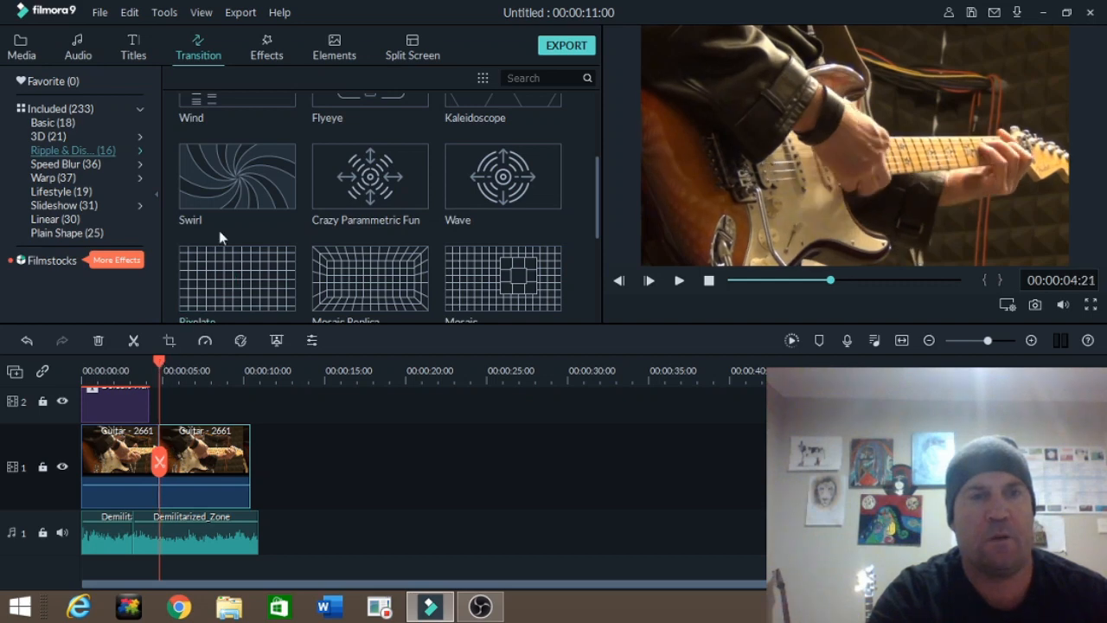
pyautogui.moveTo(220, 189); pyautogui.dragTo(159, 461)
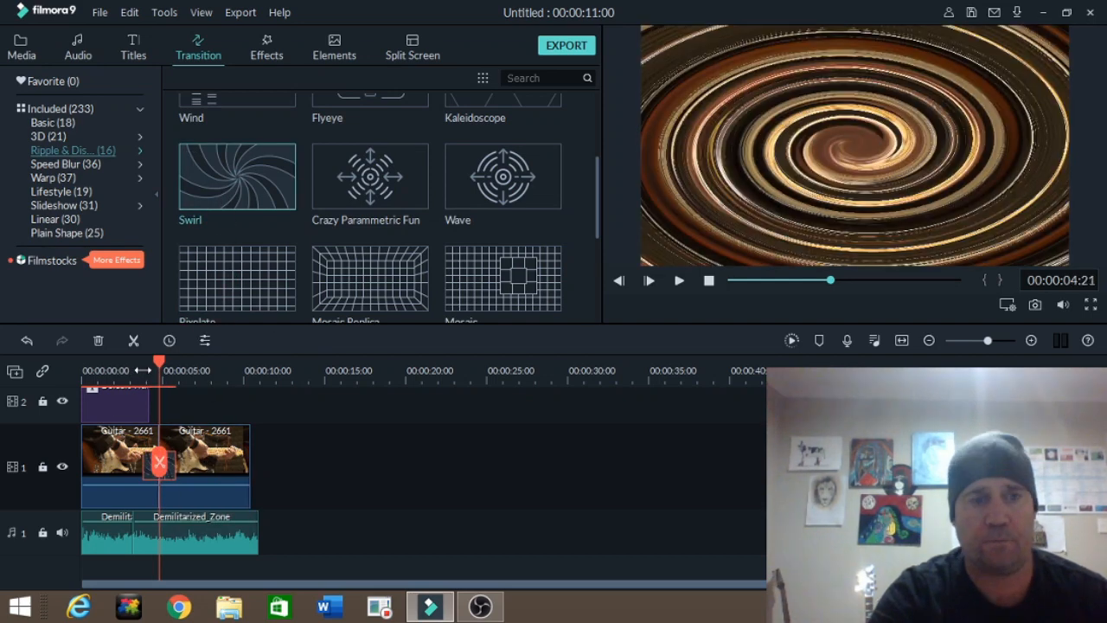
# Step: Play the section around the cut between the guitar clips twice to review the Swirl transition
pyautogui.click(143, 370)
pyautogui.press('space')
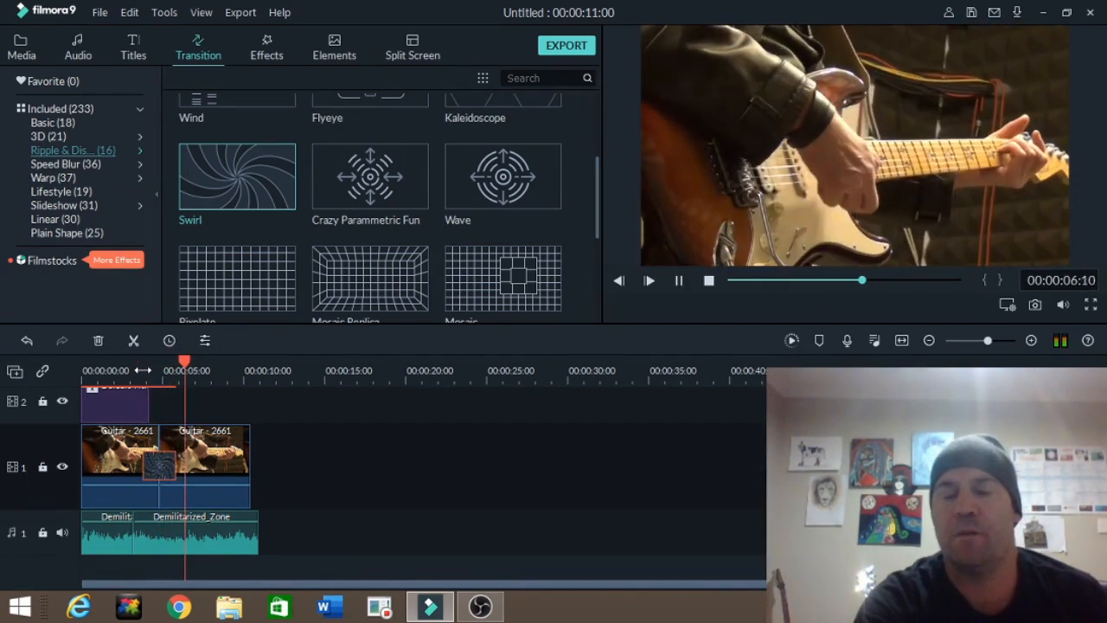
pyautogui.press('space')
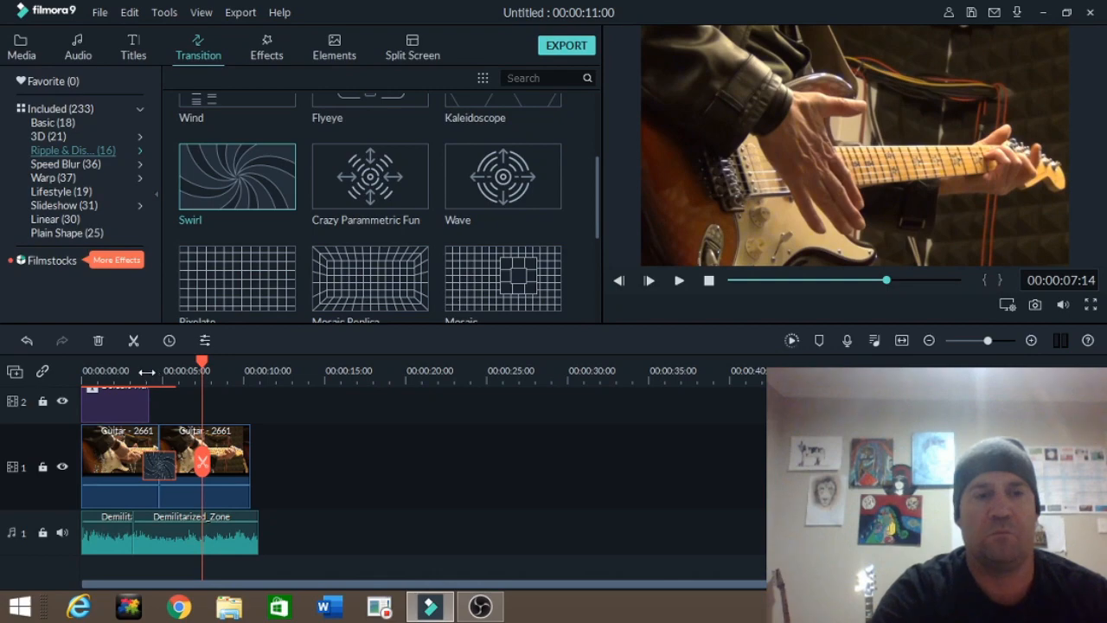
pyautogui.click(146, 370)
pyautogui.press('space')
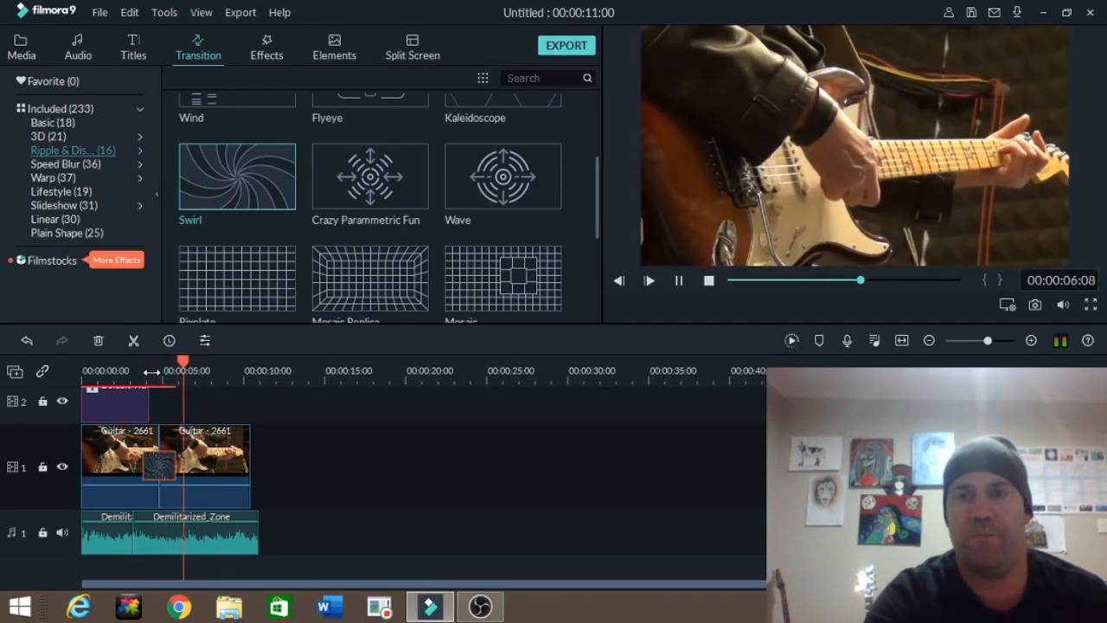
pyautogui.press('space')
# Step: Apply the Fade Grayscale transition from the Basic category to the end of the second guitar clip and set the playhead just before it
pyautogui.scroll(-3, 364, 173)
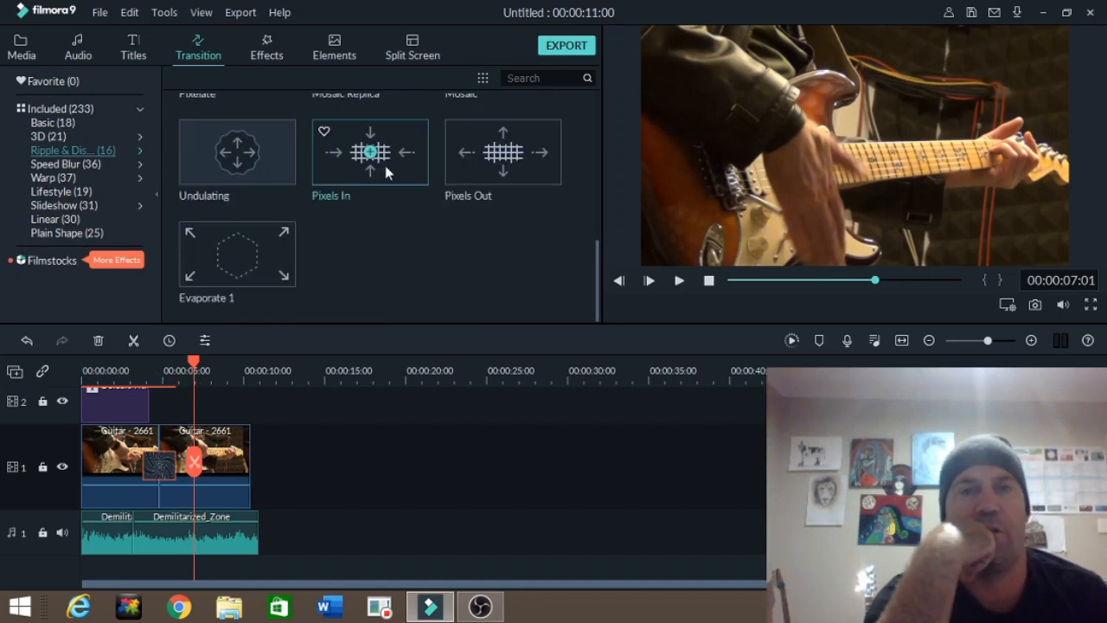
pyautogui.scroll(5, 385, 165)
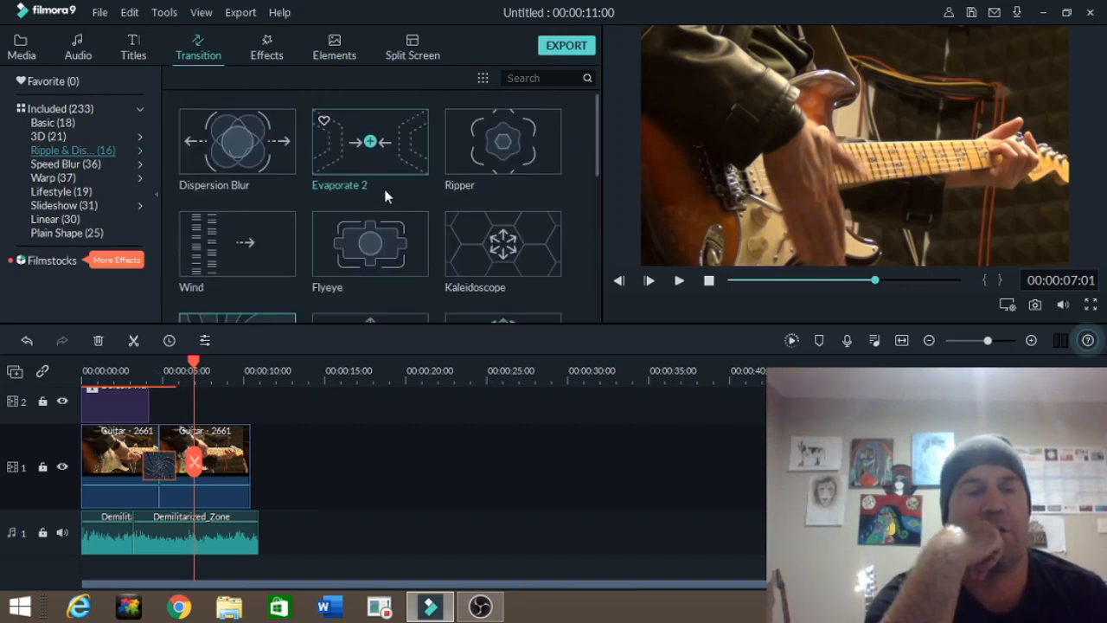
pyautogui.click(80, 125)
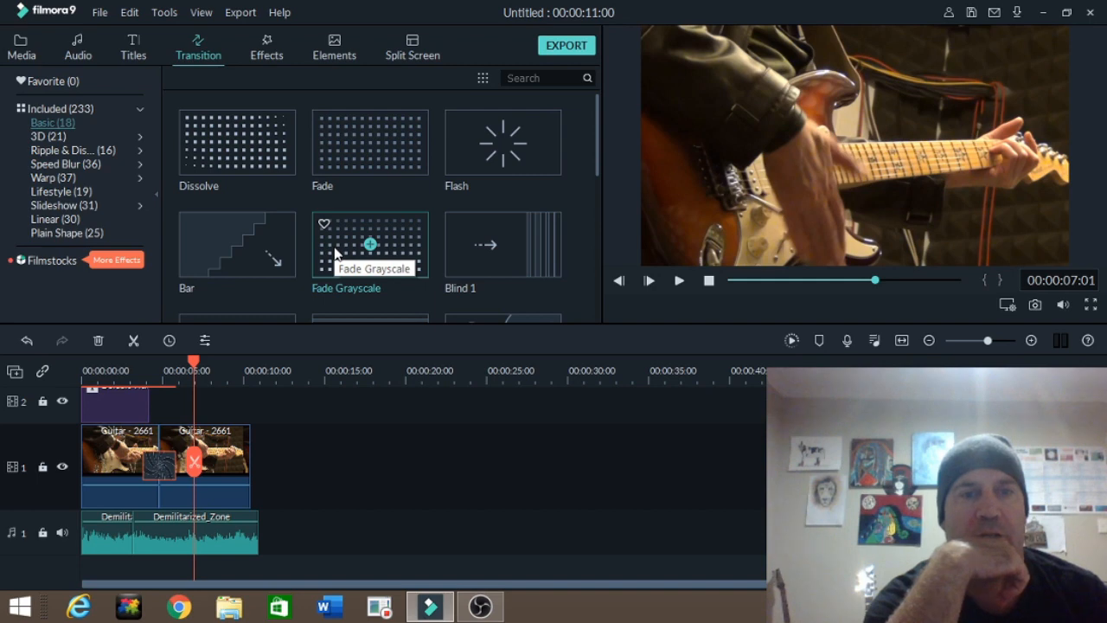
pyautogui.moveTo(352, 253); pyautogui.dragTo(244, 446)
pyautogui.click(223, 373)
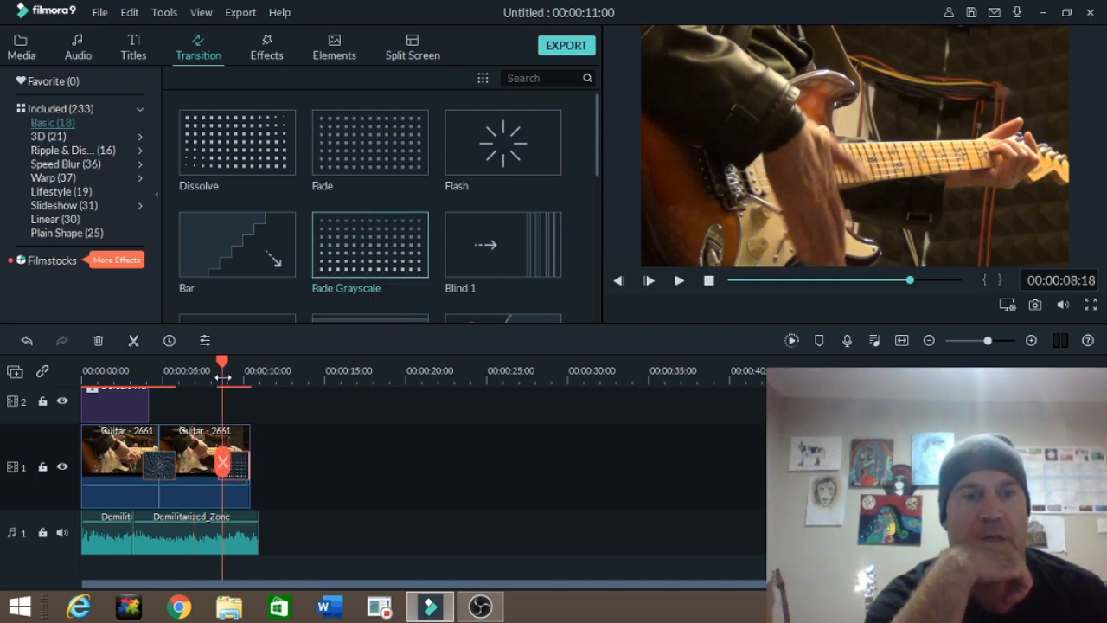
# Step: Play the end of the second guitar clip to review the Fade Grayscale transition, and stop playback
pyautogui.press('space')
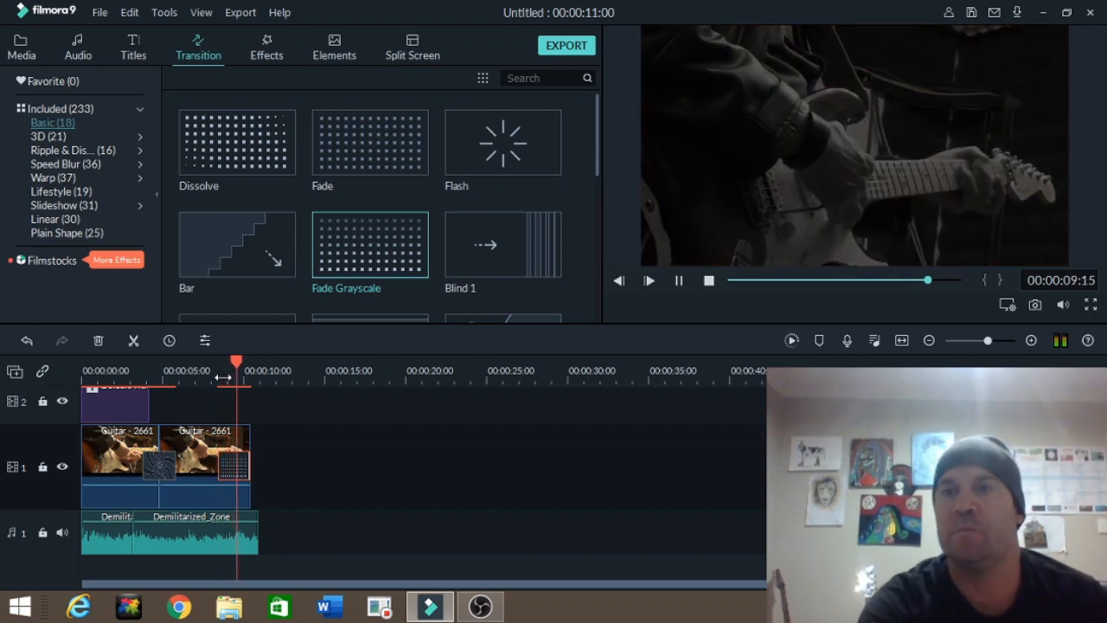
pyautogui.press('space')
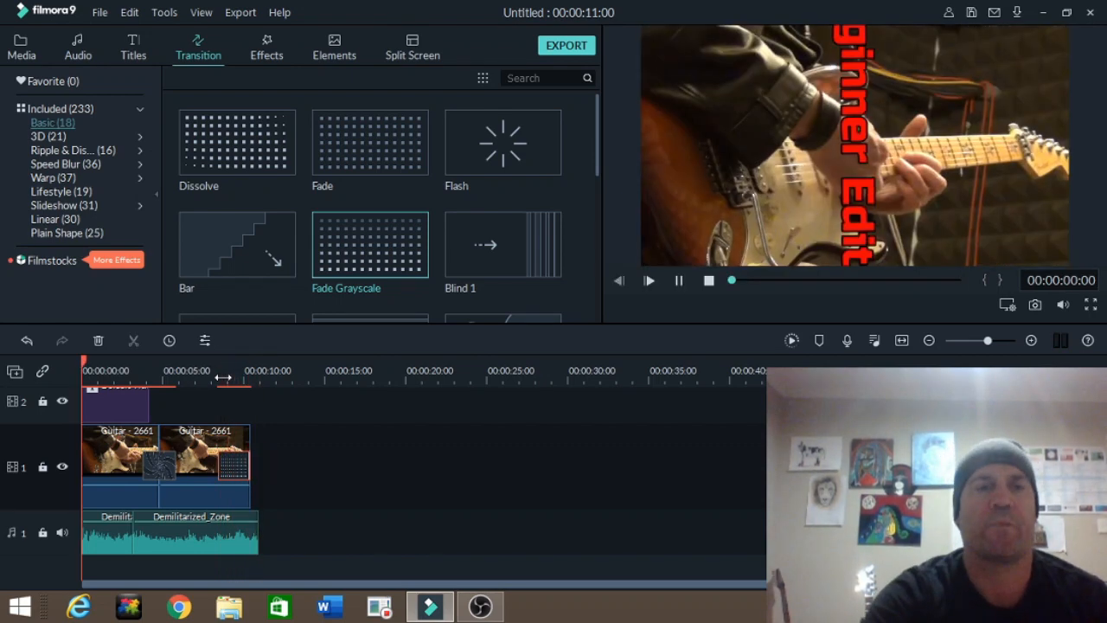
pyautogui.press('space')
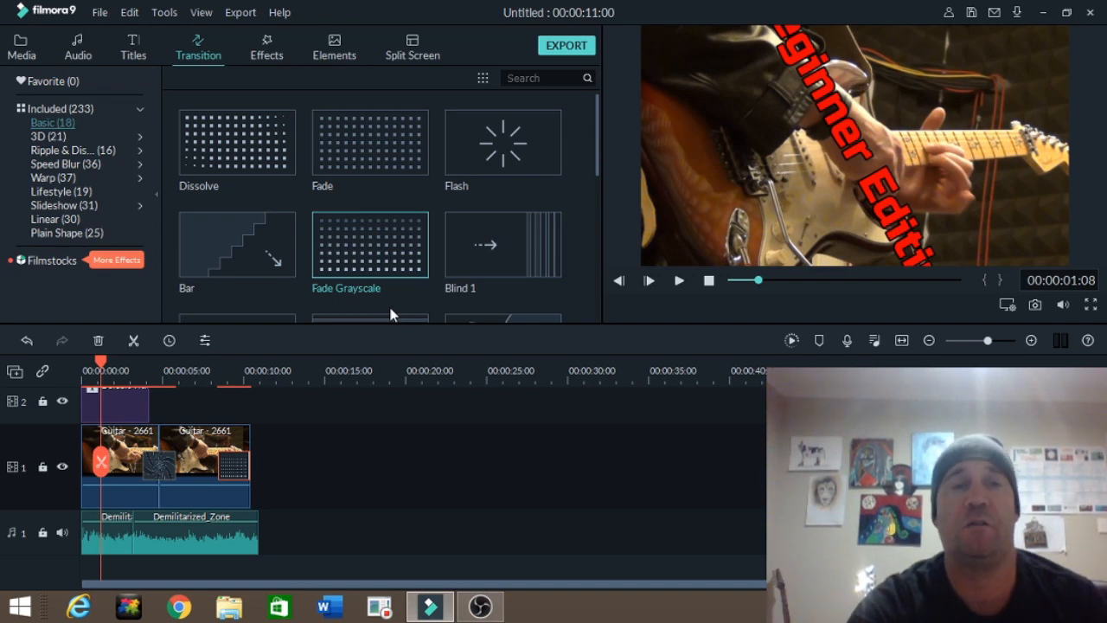
# Step: Set up an export to device in the iPhone format with the video named "beginner"
pyautogui.click(243, 13)
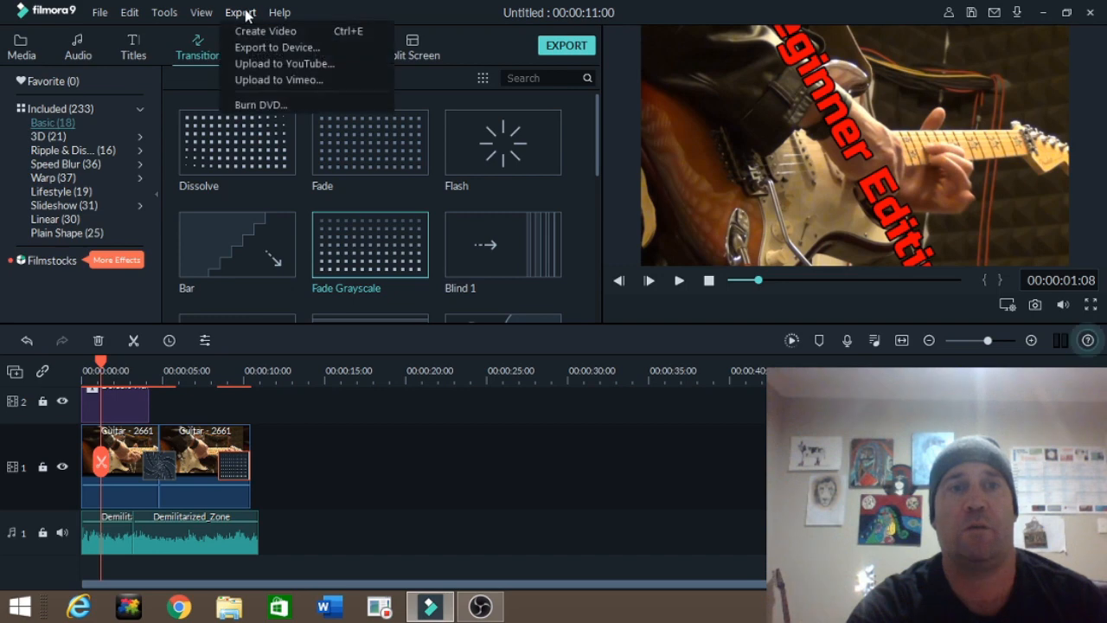
pyautogui.click(265, 50)
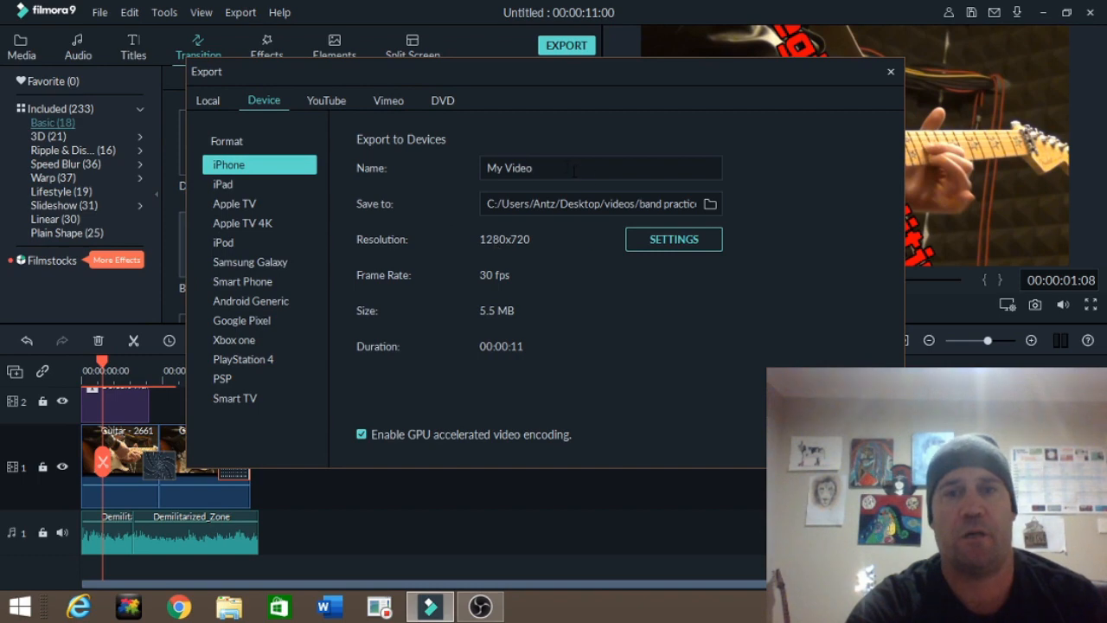
pyautogui.tripleClick(574, 170)
pyautogui.write('beg')
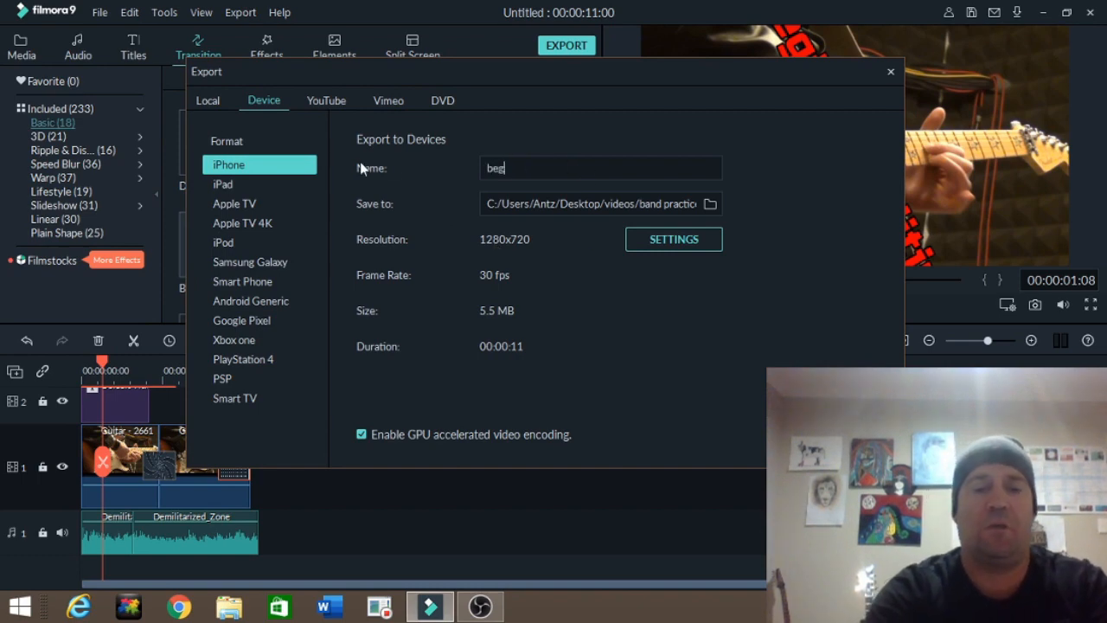
pyautogui.write('inner')
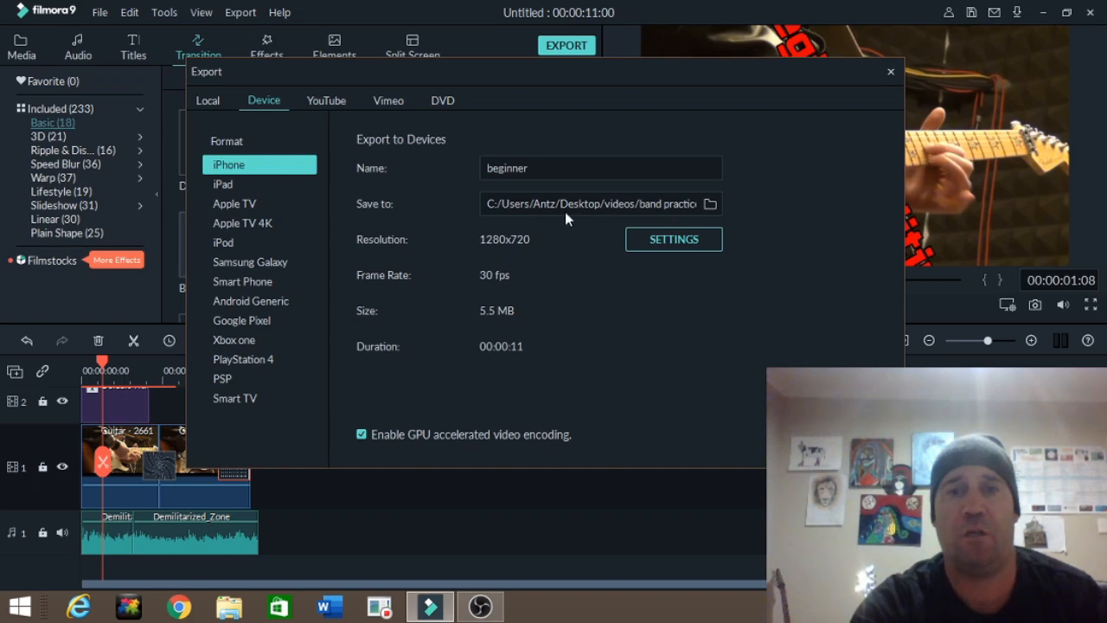
# Step: Set the export quality to Best and start exporting the video
pyautogui.click(642, 246)
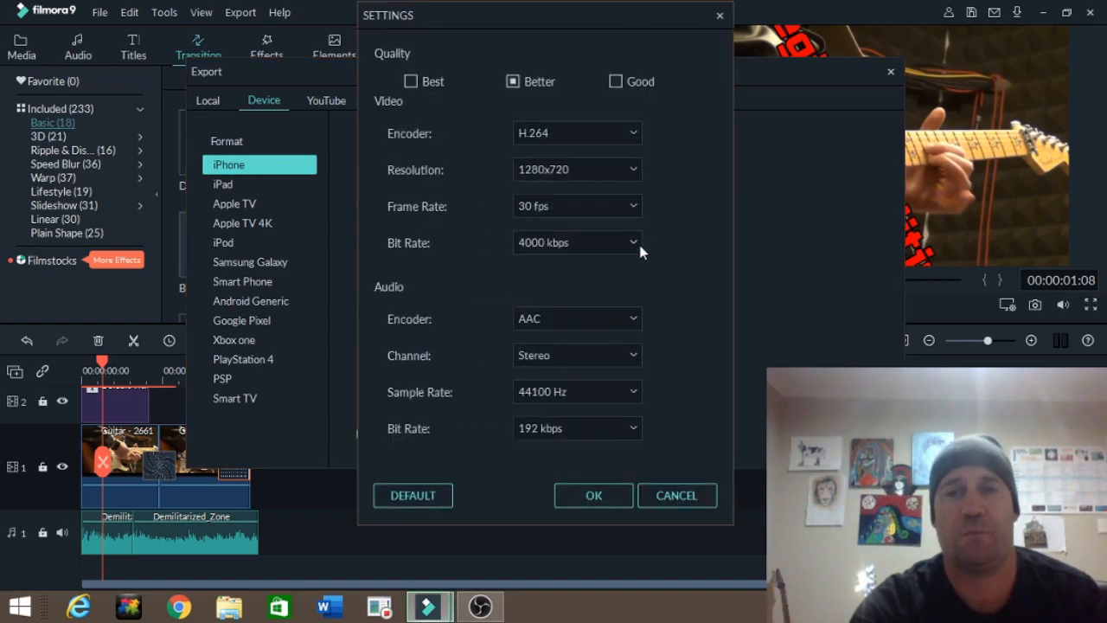
pyautogui.click(413, 82)
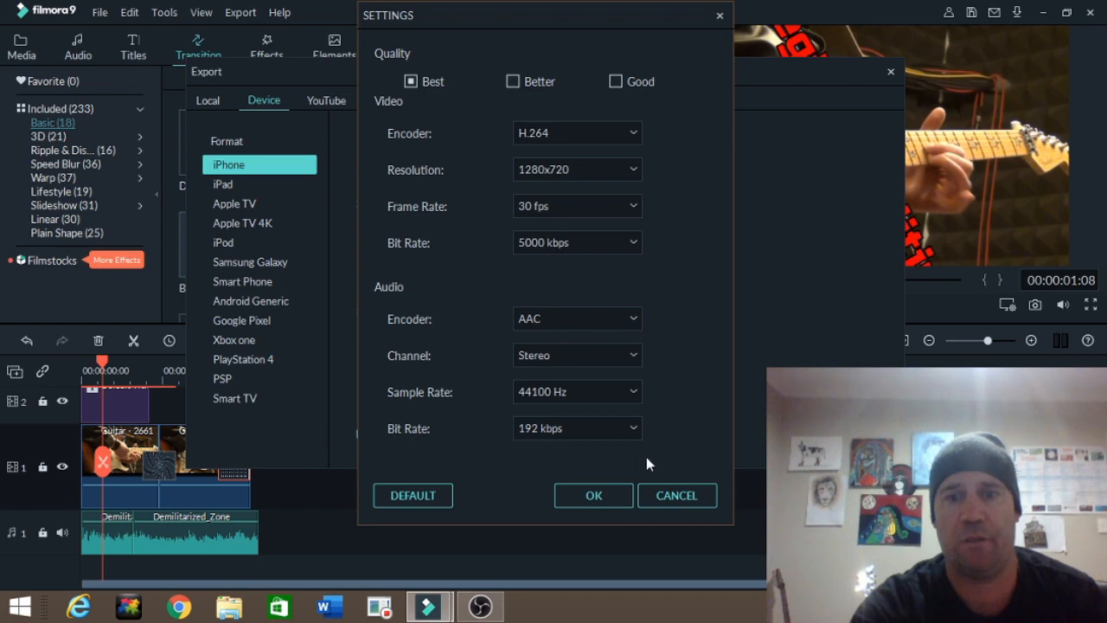
pyautogui.click(585, 508)
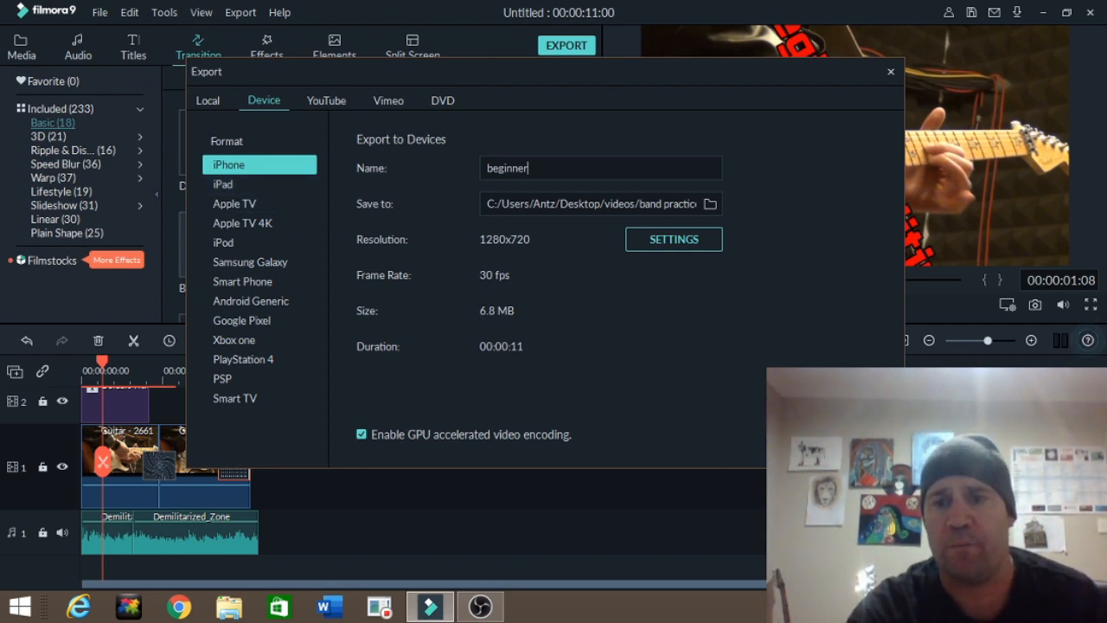
pyautogui.click(836, 435)
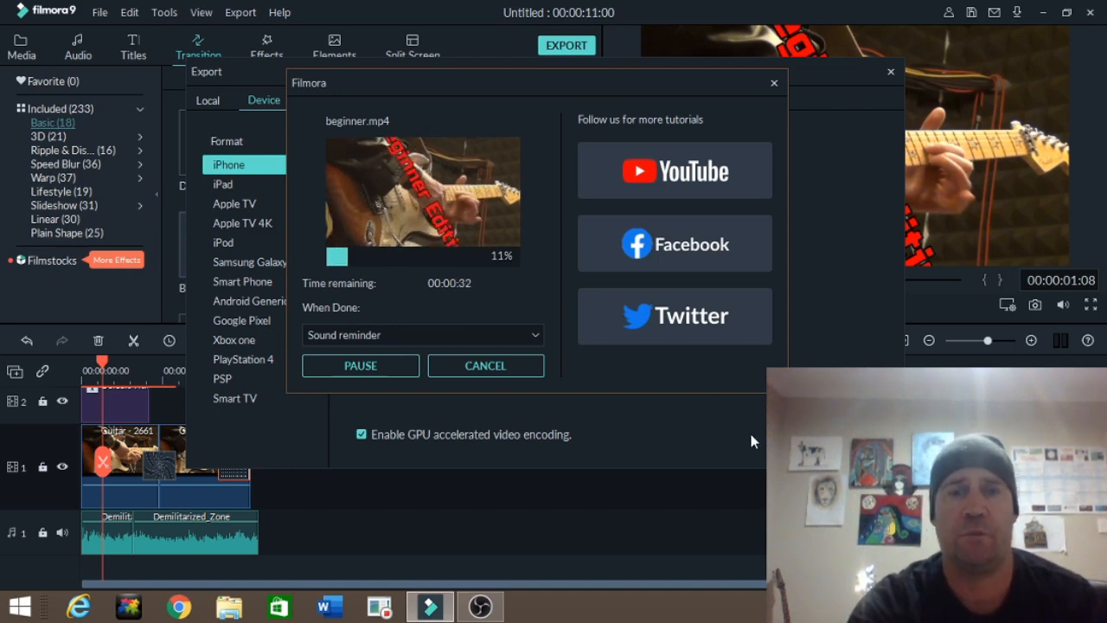
# Step: Abort the running export and close the export window
pyautogui.click(519, 367)
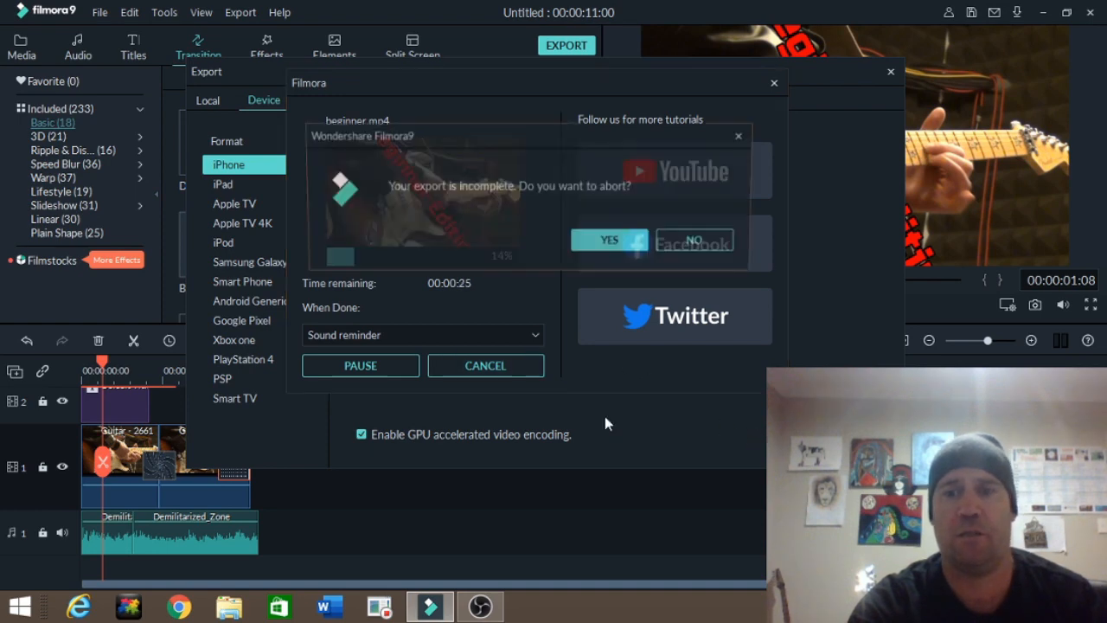
pyautogui.click(611, 243)
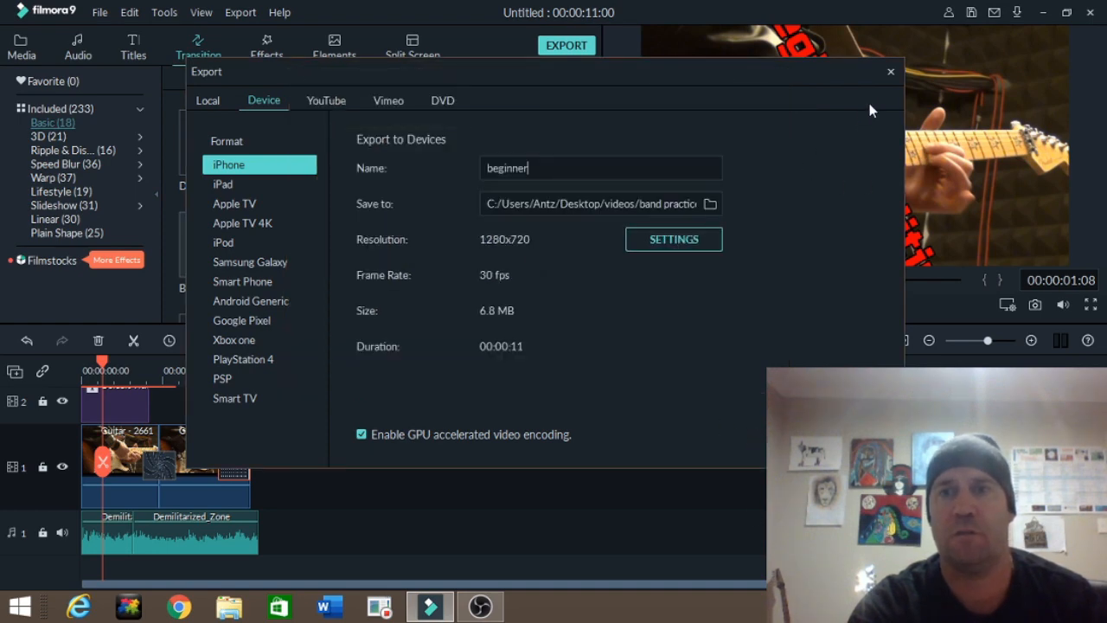
pyautogui.click(891, 71)
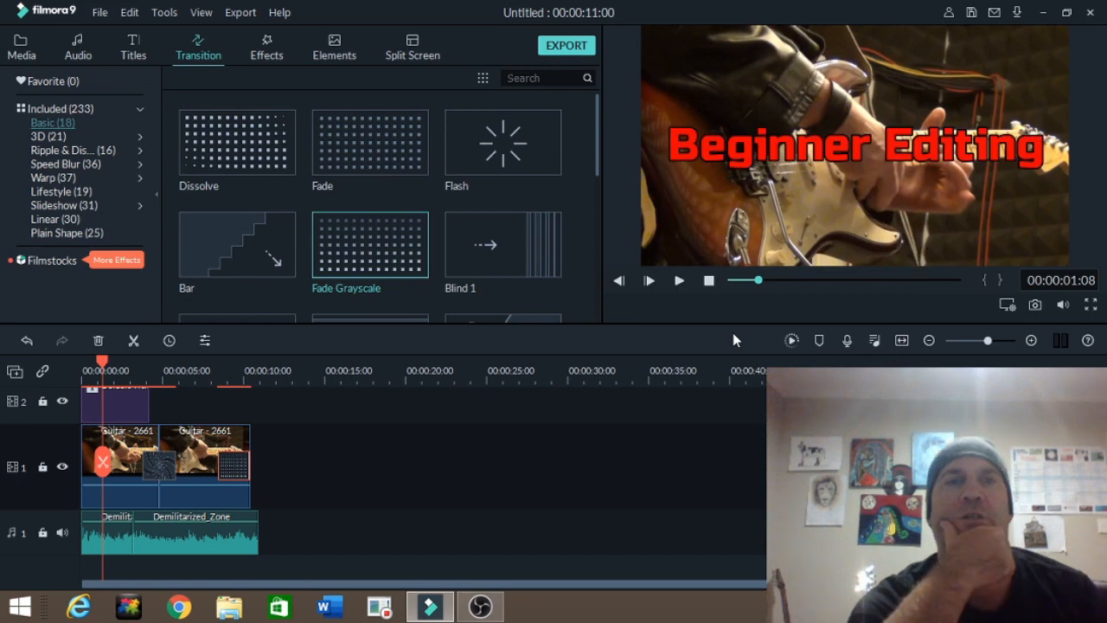